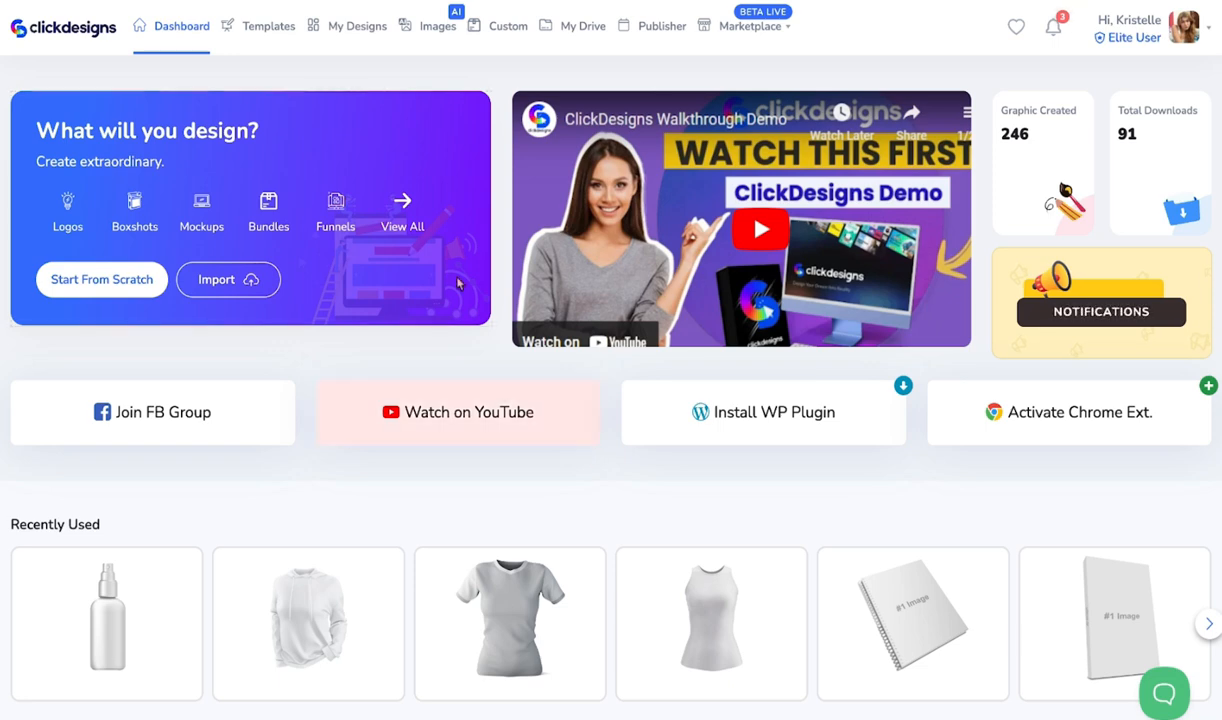
- Open the template library and show the Publishing category of templates
{"action": "left_click", "coordinate": [280, 42]}
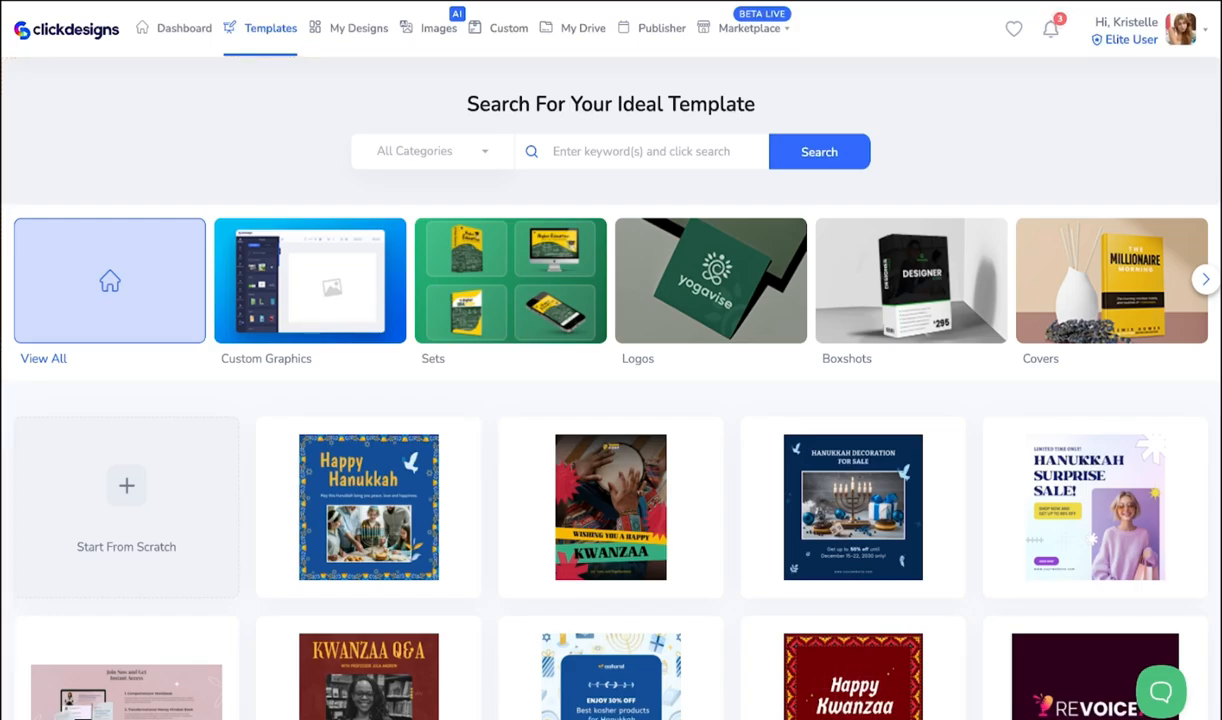
{"action": "left_click", "coordinate": [1205, 280]}
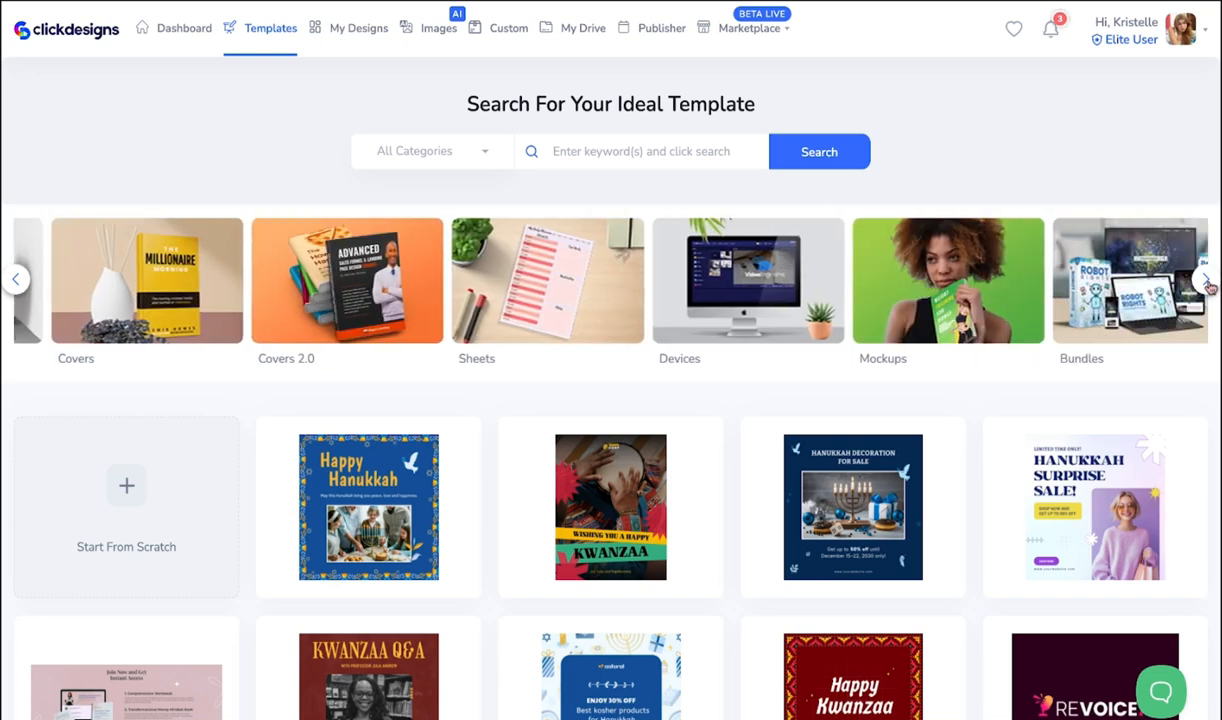
{"action": "left_click", "coordinate": [1205, 280]}
{"action": "left_click", "coordinate": [1205, 280]}
{"action": "left_click", "coordinate": [1205, 280]}
{"action": "left_click", "coordinate": [1205, 280]}
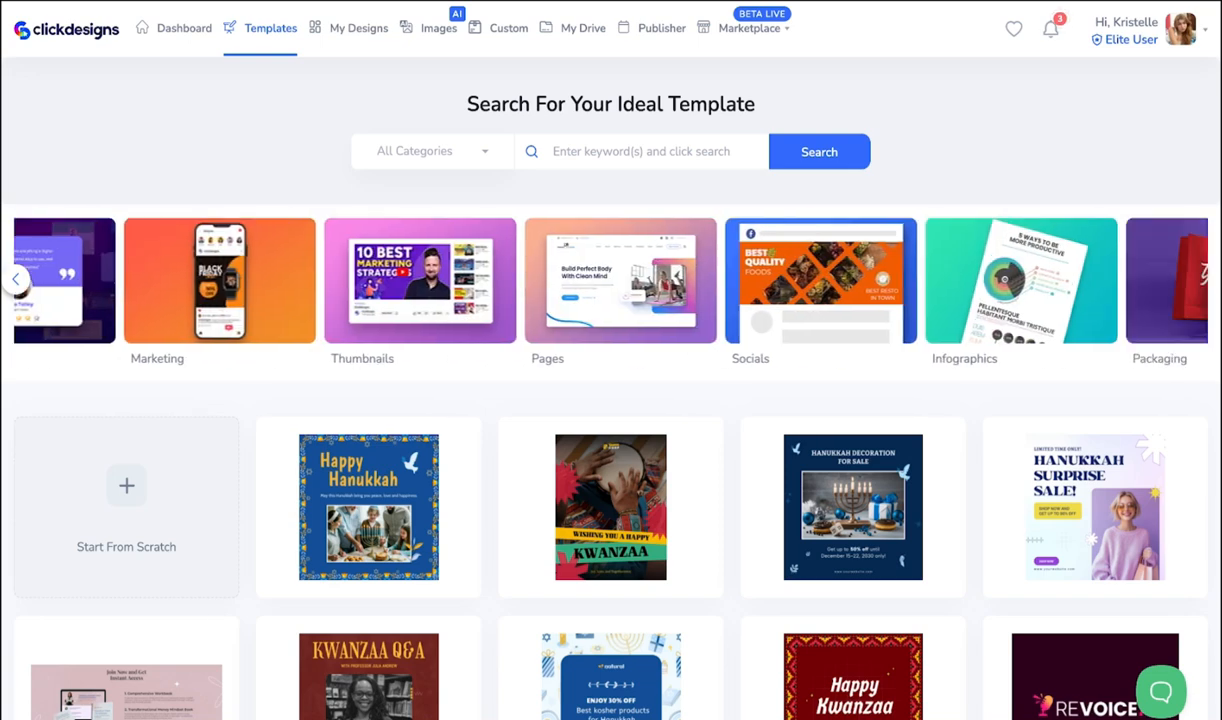
{"action": "left_click", "coordinate": [1205, 280]}
{"action": "left_click", "coordinate": [1062, 365]}
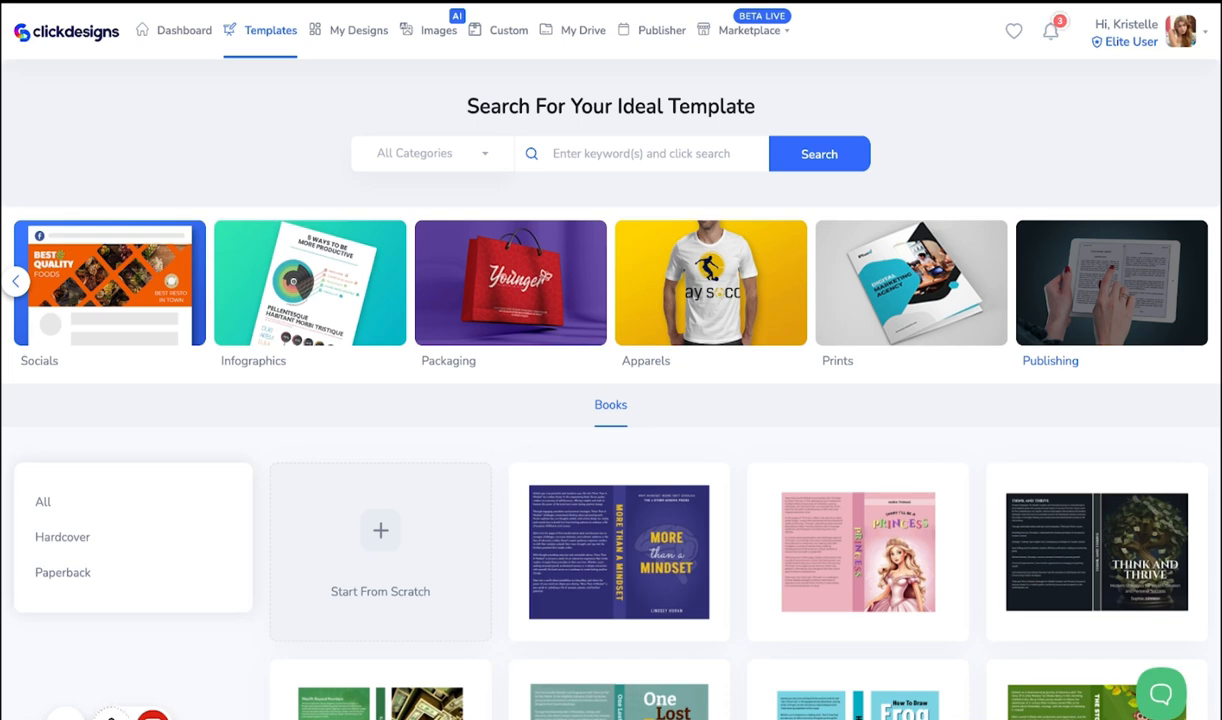
- Look through the book cover templates in the Publishing category
{"action": "scroll", "coordinate": [611, 400], "scroll_direction": "down", "scroll_amount": 3}
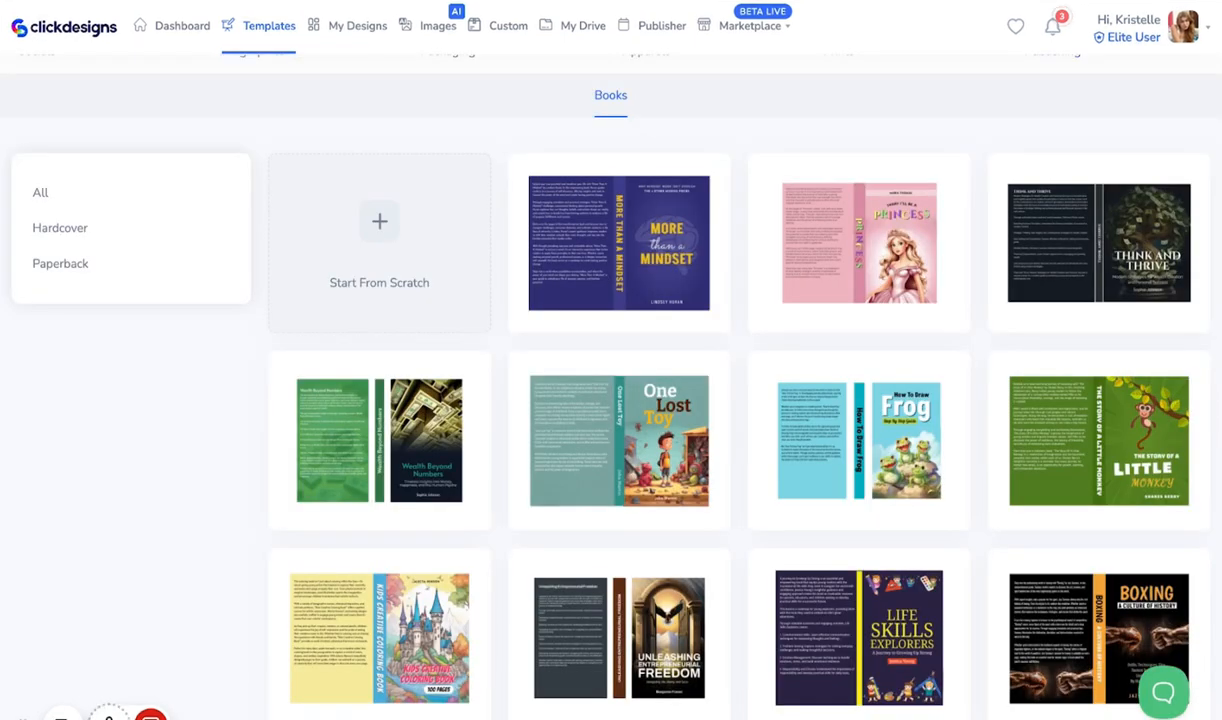
{"action": "scroll", "coordinate": [611, 400], "scroll_direction": "down", "scroll_amount": 2}
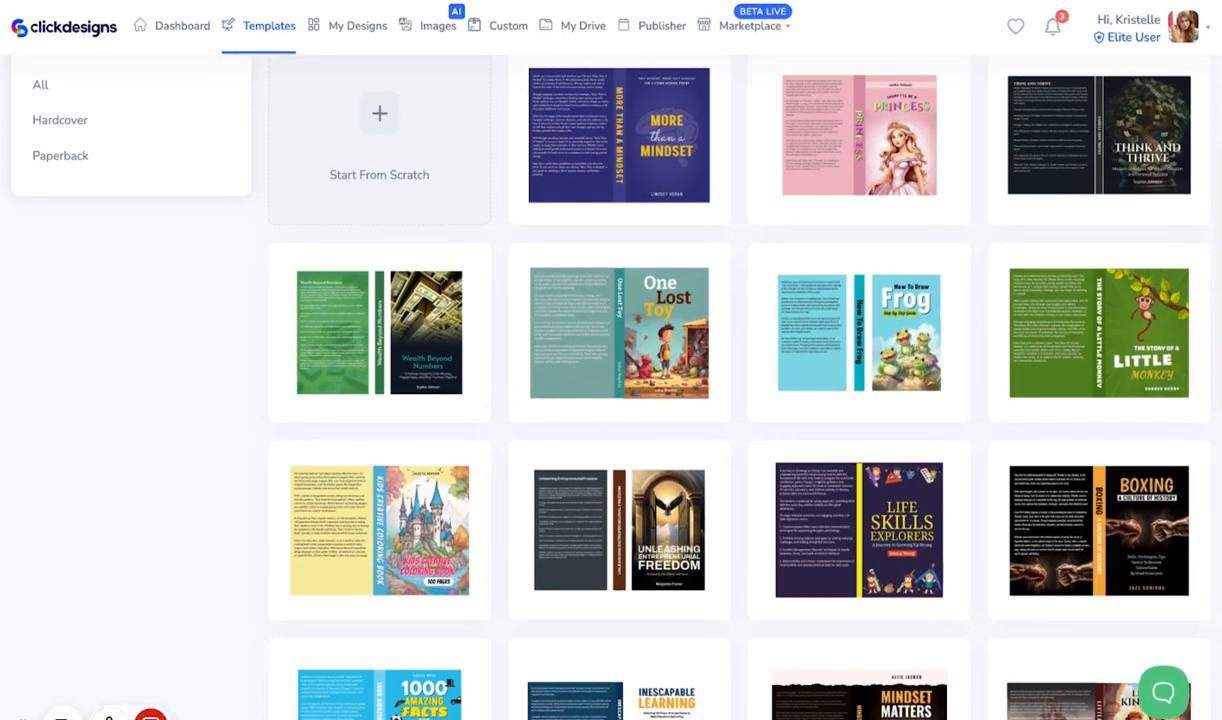
{"action": "scroll", "coordinate": [611, 400], "scroll_direction": "down", "scroll_amount": 4}
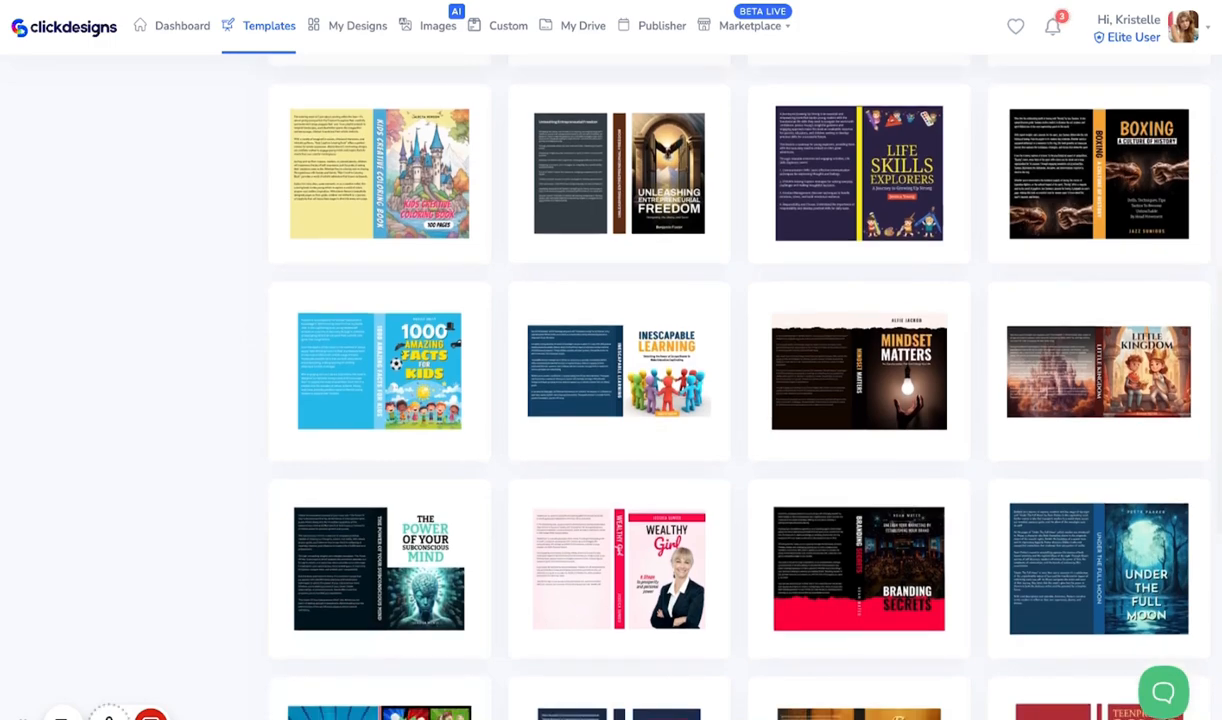
{"action": "scroll", "coordinate": [611, 400], "scroll_direction": "down", "scroll_amount": 1}
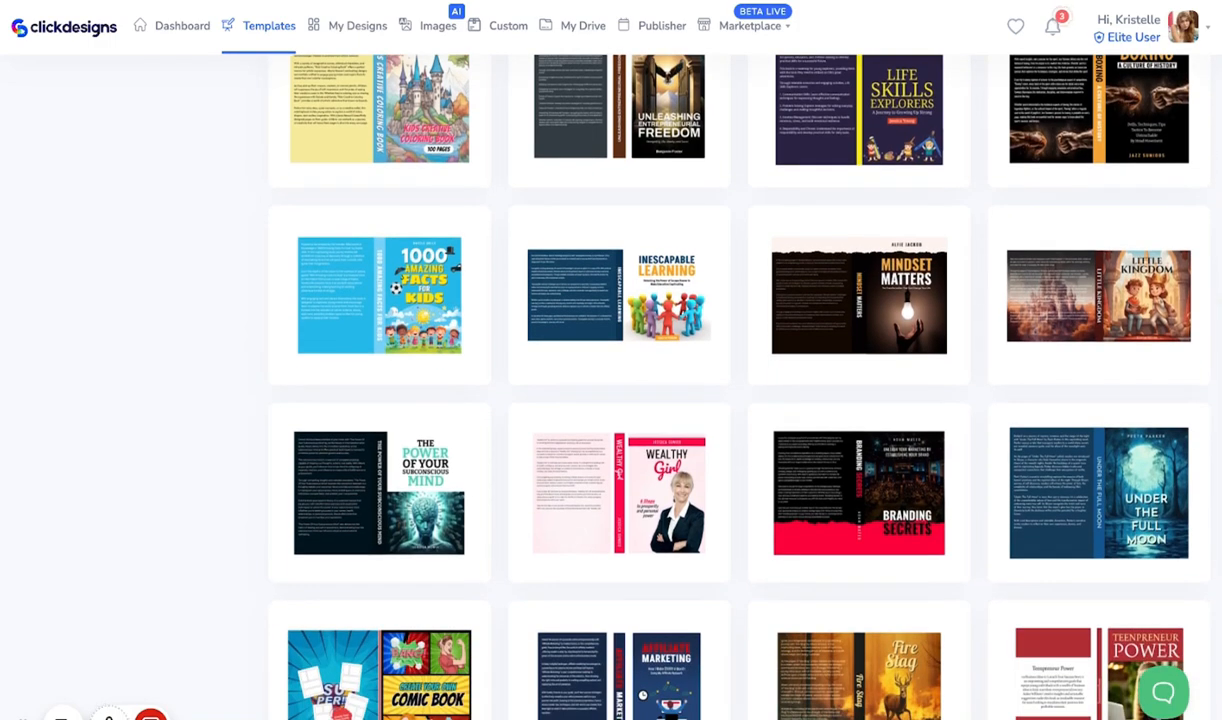
{"action": "scroll", "coordinate": [611, 400], "scroll_direction": "up", "scroll_amount": 6}
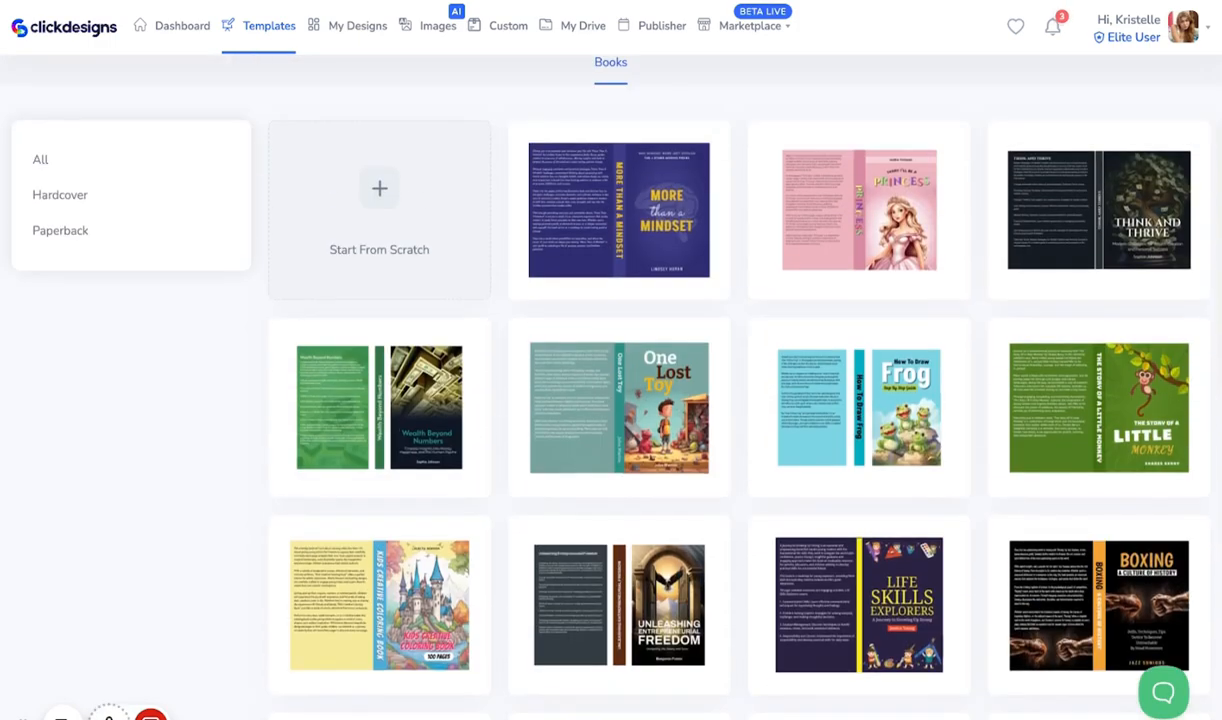
{"action": "scroll", "coordinate": [800, 330], "scroll_direction": "up", "scroll_amount": 2}
{"action": "mouse_move", "coordinate": [800, 330]}
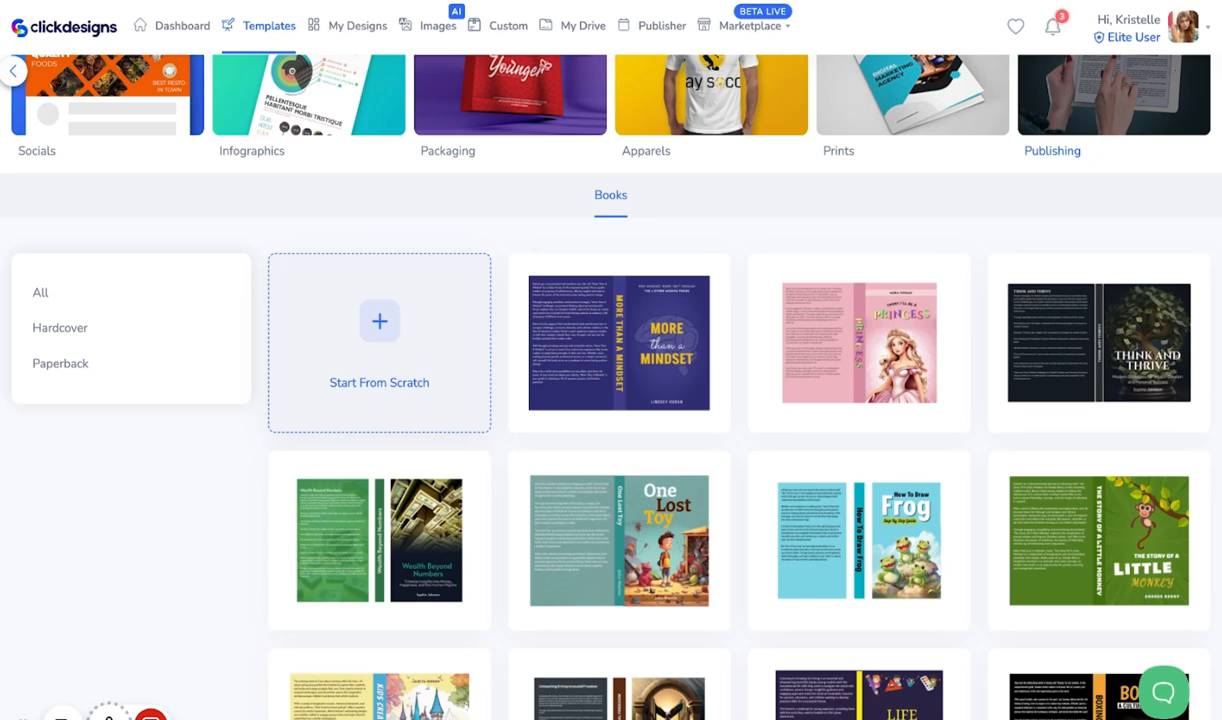
- Narrow the book templates to the Hardcover type and look over the covers offered
{"action": "left_click", "coordinate": [172, 330]}
{"action": "scroll", "coordinate": [380, 560], "scroll_direction": "down", "scroll_amount": 1}
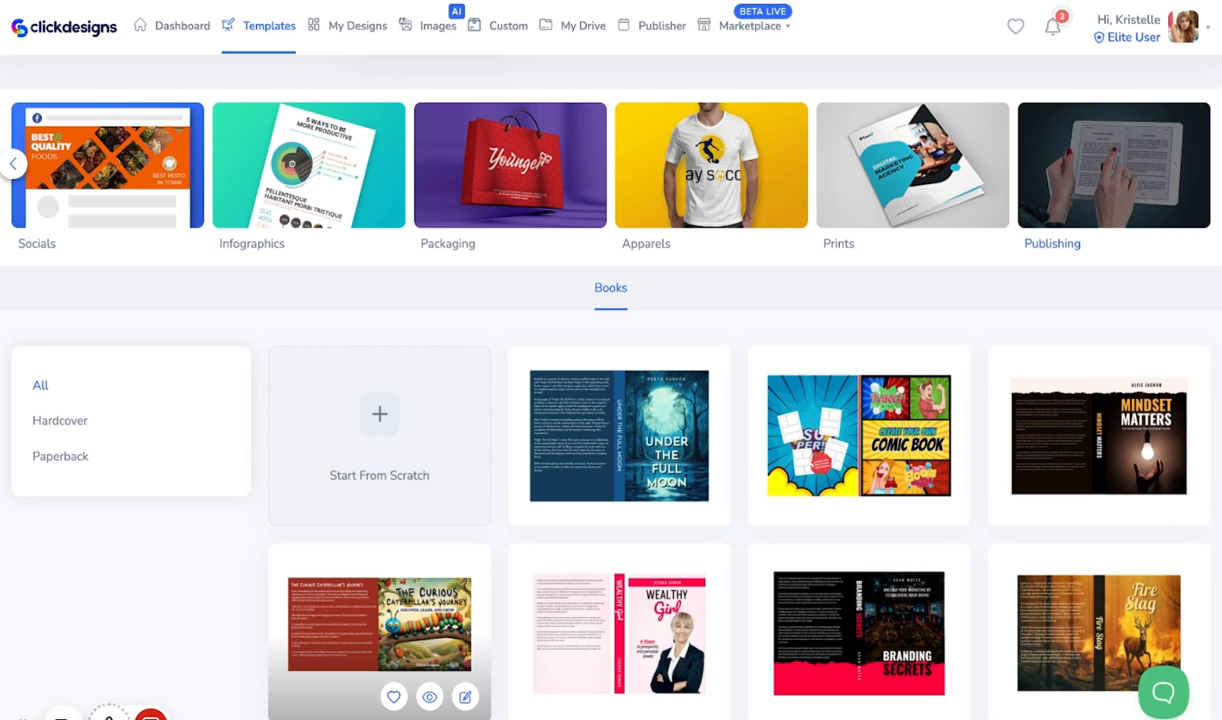
{"action": "left_click", "coordinate": [88, 418]}
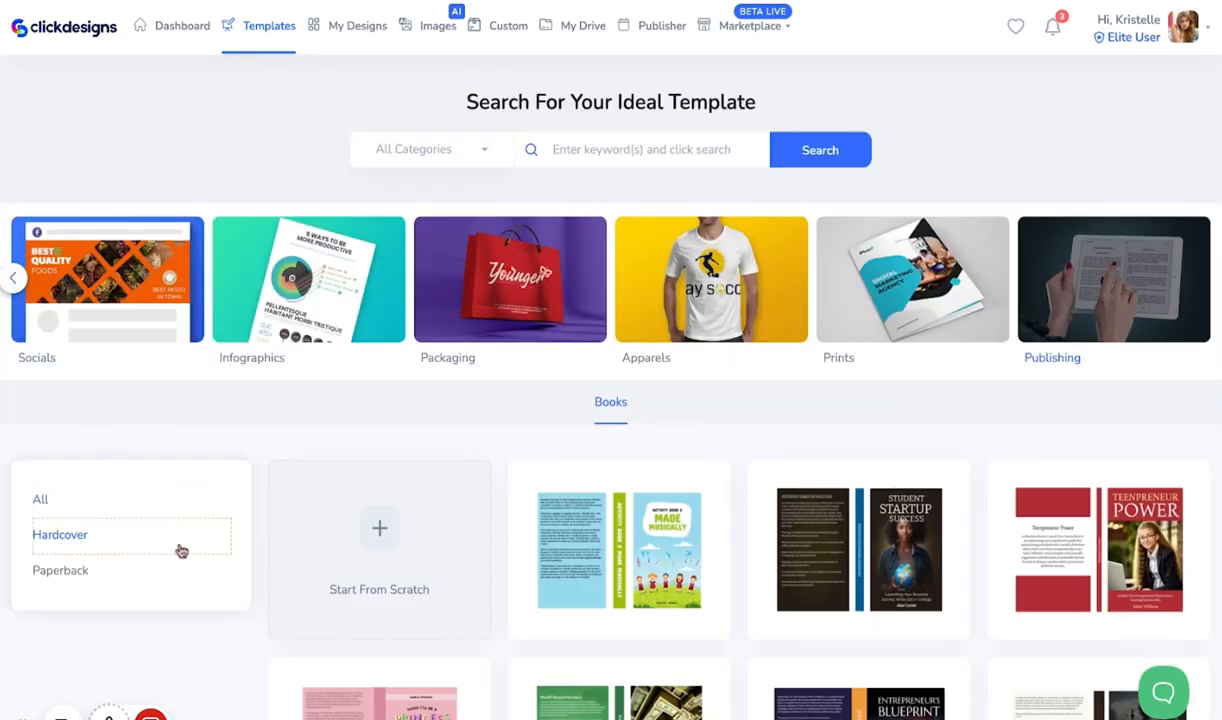
{"action": "scroll", "coordinate": [181, 551], "scroll_direction": "down", "scroll_amount": 3}
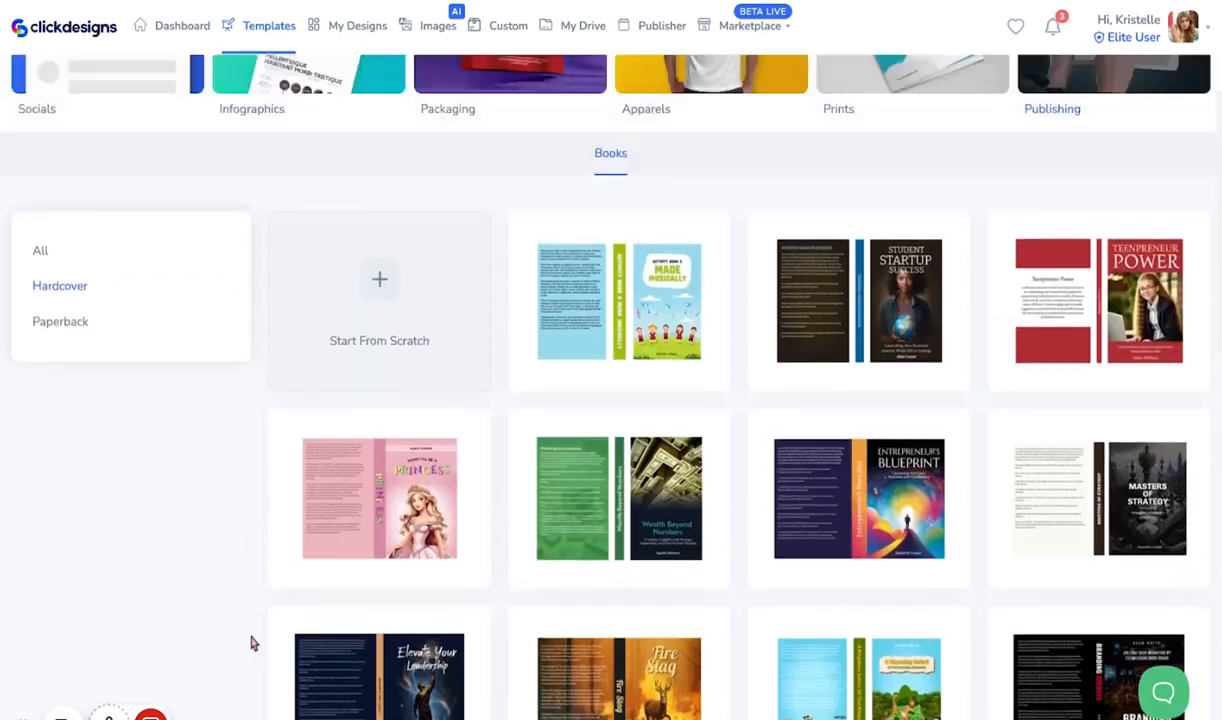
{"action": "scroll", "coordinate": [252, 643], "scroll_direction": "up", "scroll_amount": 1}
- Filter the book templates to Paperback and open the Kids Creative Coloring Book cover for editing
{"action": "left_click", "coordinate": [60, 366]}
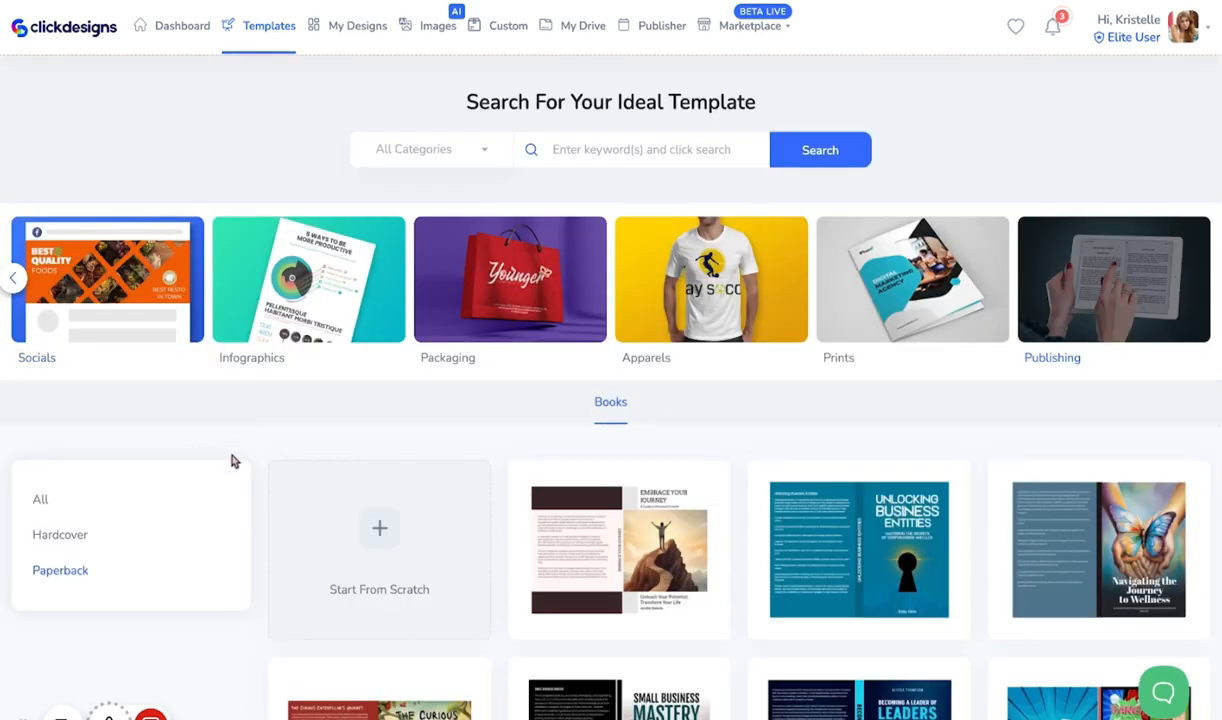
{"action": "scroll", "coordinate": [231, 461], "scroll_direction": "down", "scroll_amount": 6}
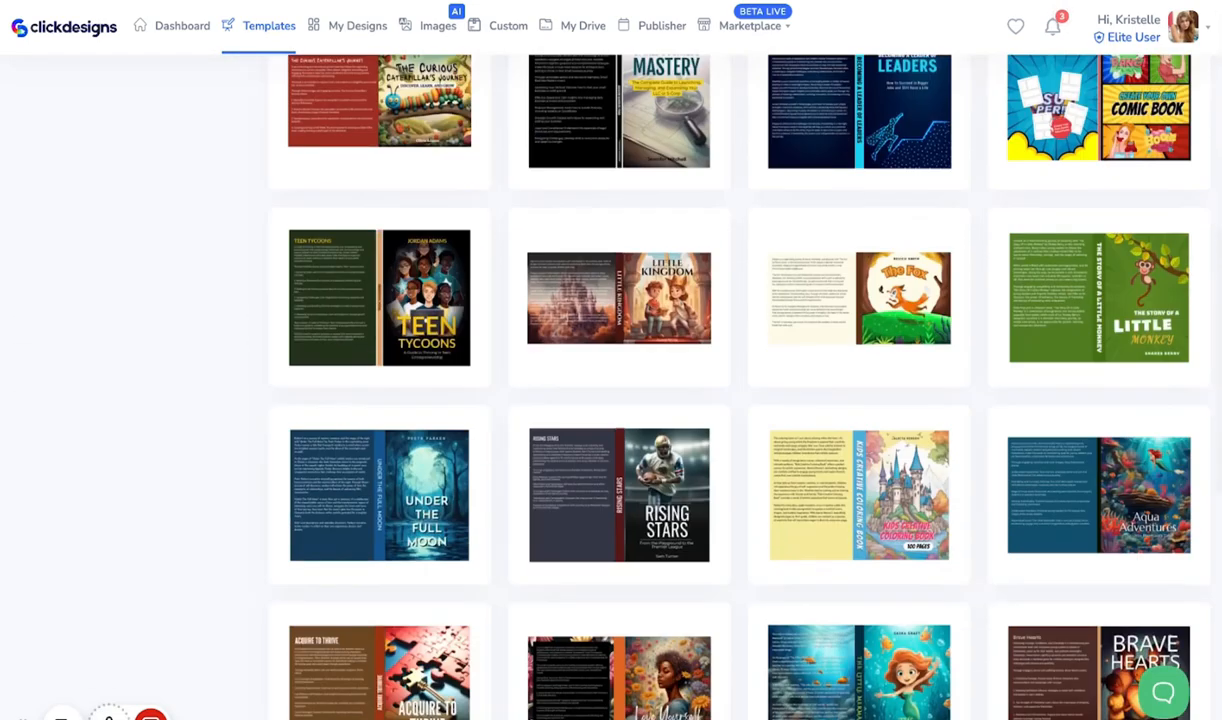
{"action": "scroll", "coordinate": [706, 385], "scroll_direction": "down", "scroll_amount": 1}
{"action": "scroll", "coordinate": [706, 385], "scroll_direction": "up", "scroll_amount": 3}
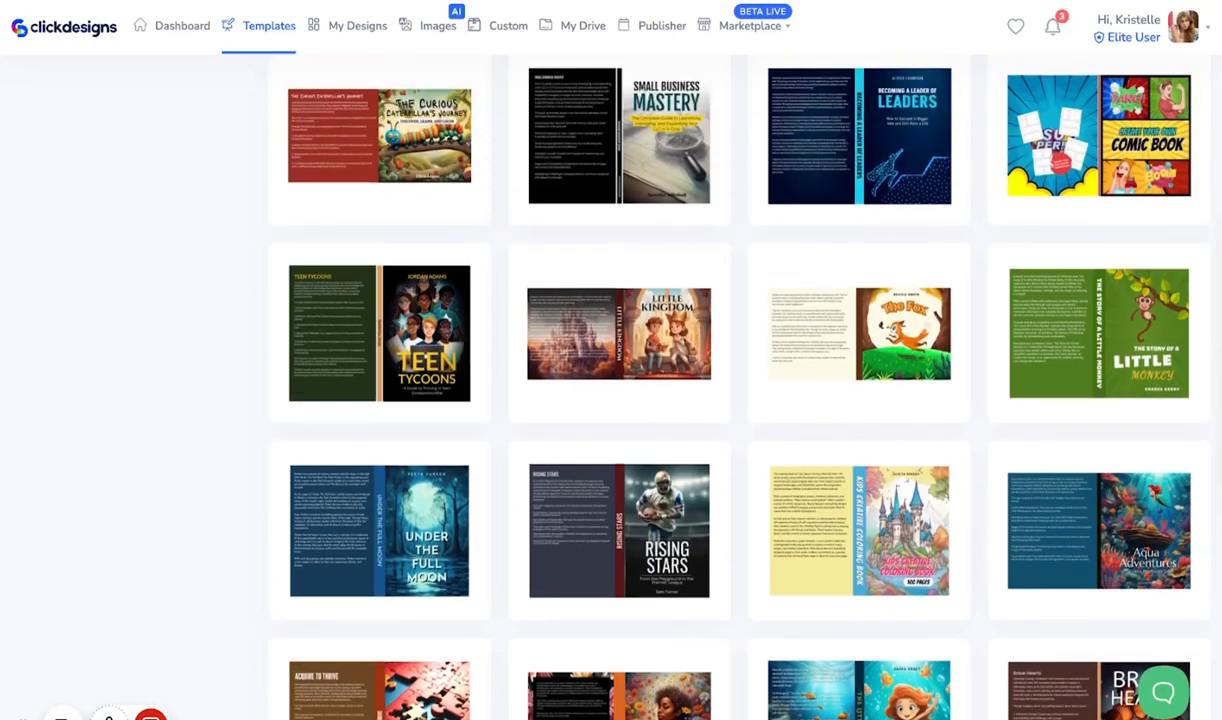
{"action": "scroll", "coordinate": [611, 385], "scroll_direction": "down", "scroll_amount": 1}
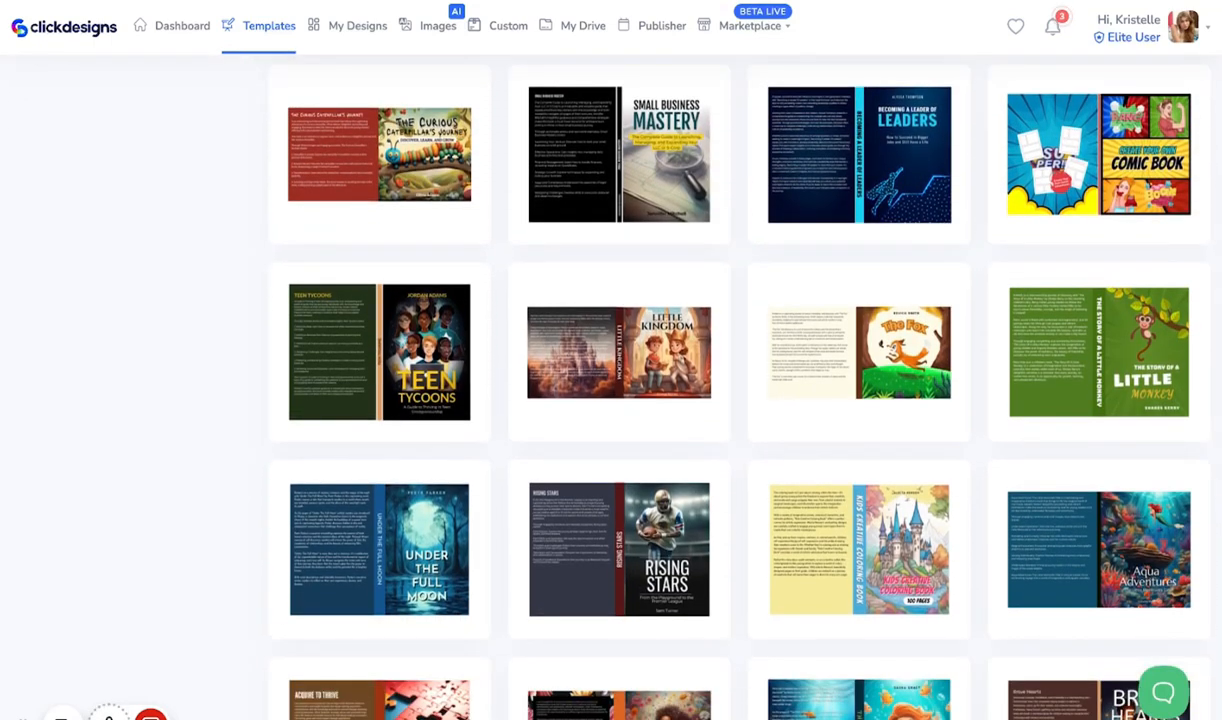
{"action": "scroll", "coordinate": [611, 385], "scroll_direction": "down", "scroll_amount": 1}
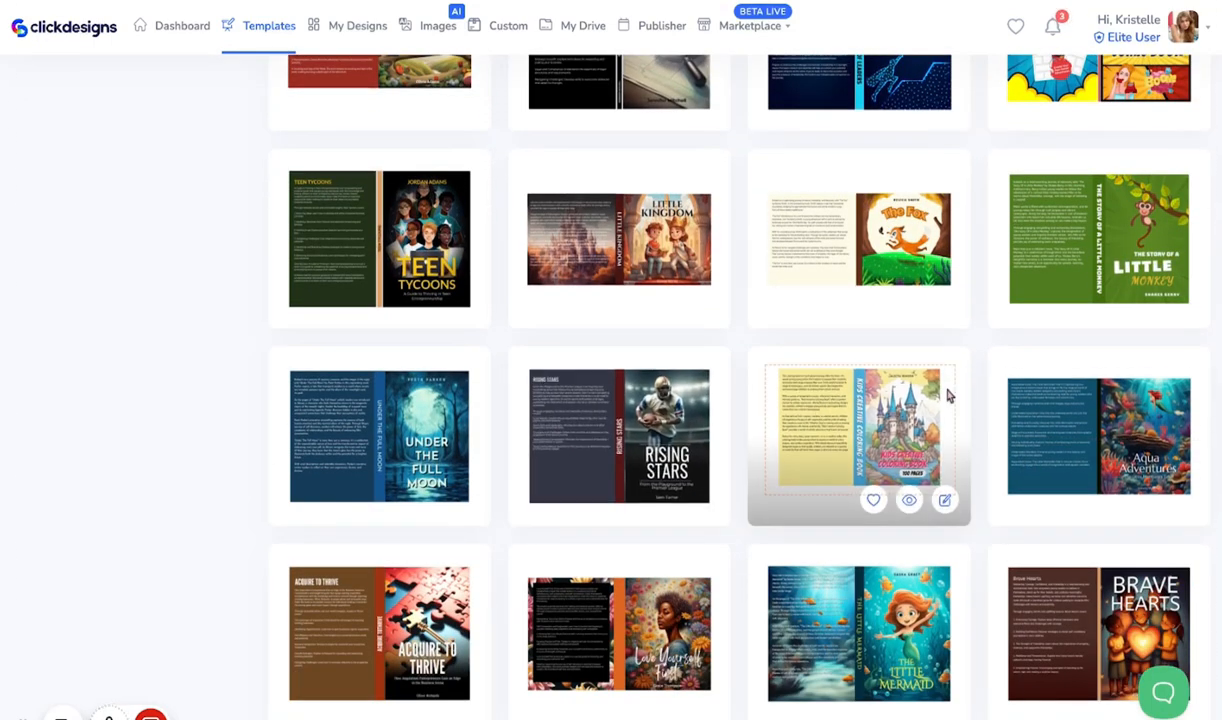
{"action": "left_click", "coordinate": [945, 502]}
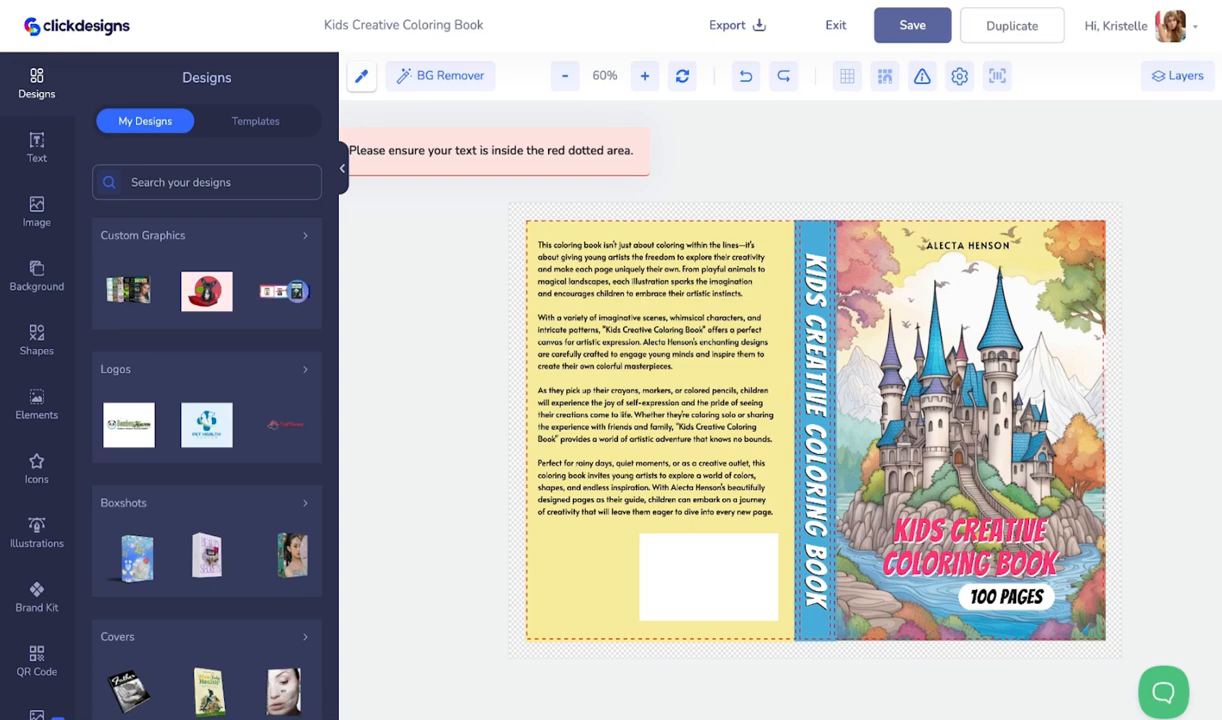
- Search Unsplash for "castle kids" and insert the photo of the pink castle with people in front
{"action": "left_click", "coordinate": [921, 404]}
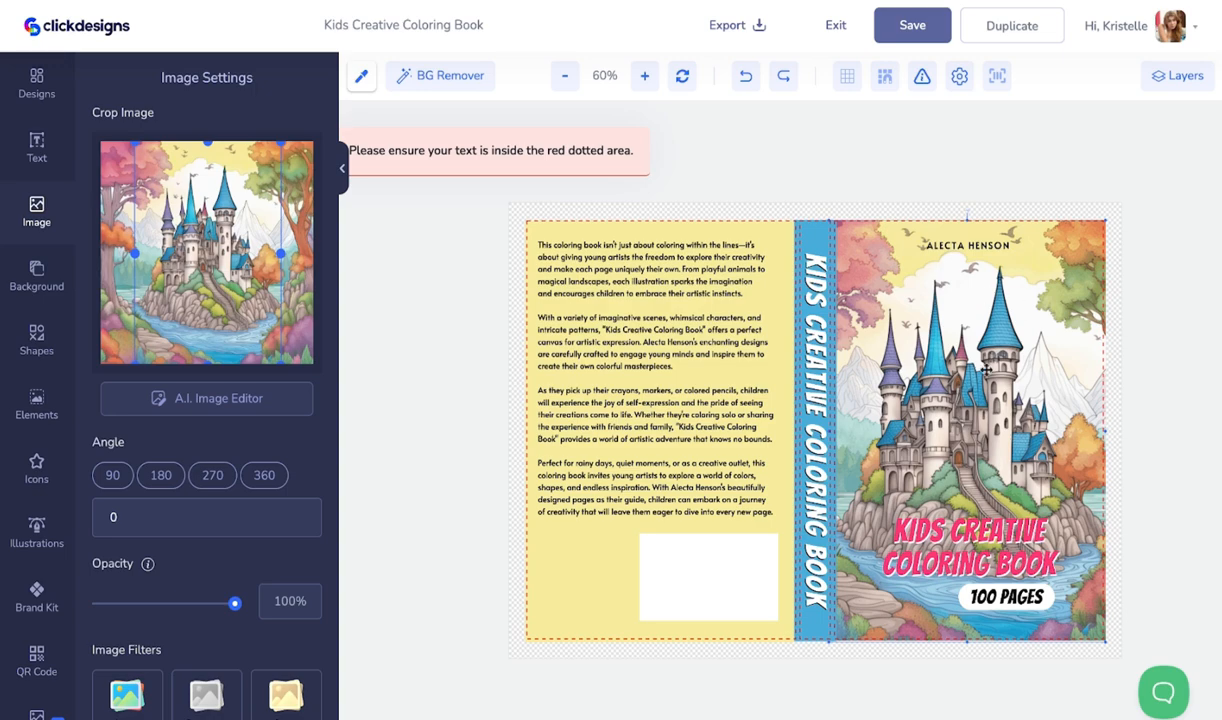
{"action": "left_click", "coordinate": [36, 212]}
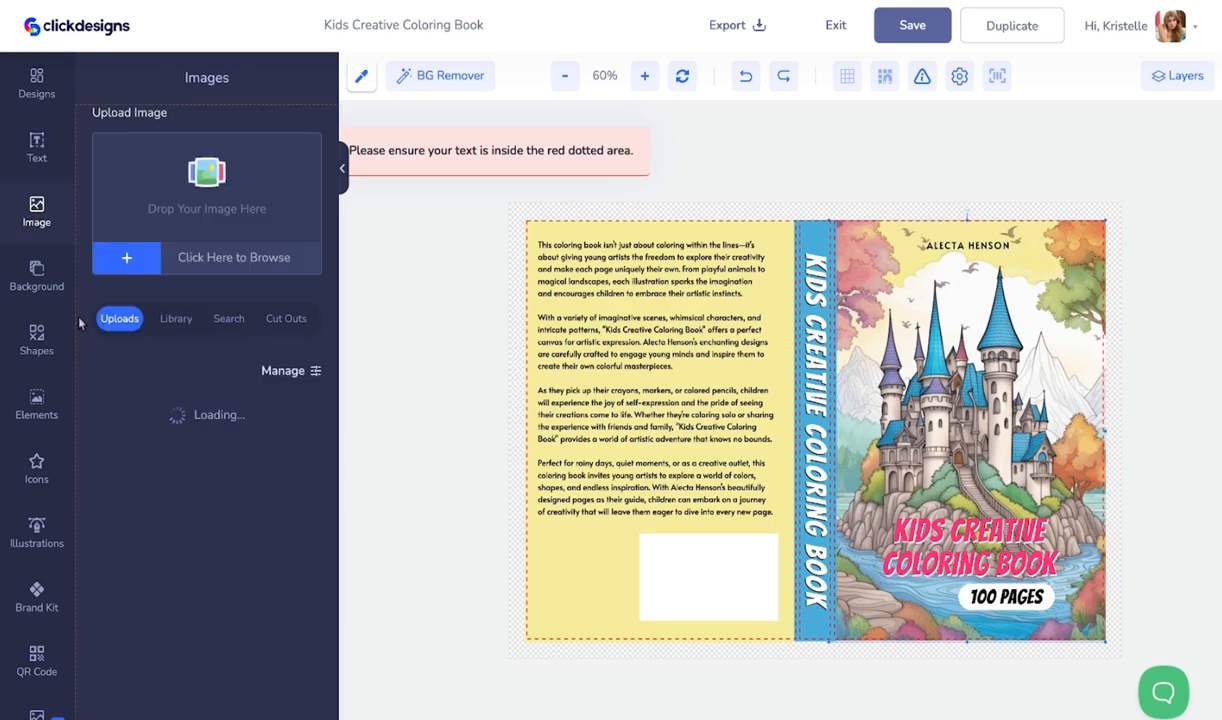
{"action": "left_click", "coordinate": [224, 320]}
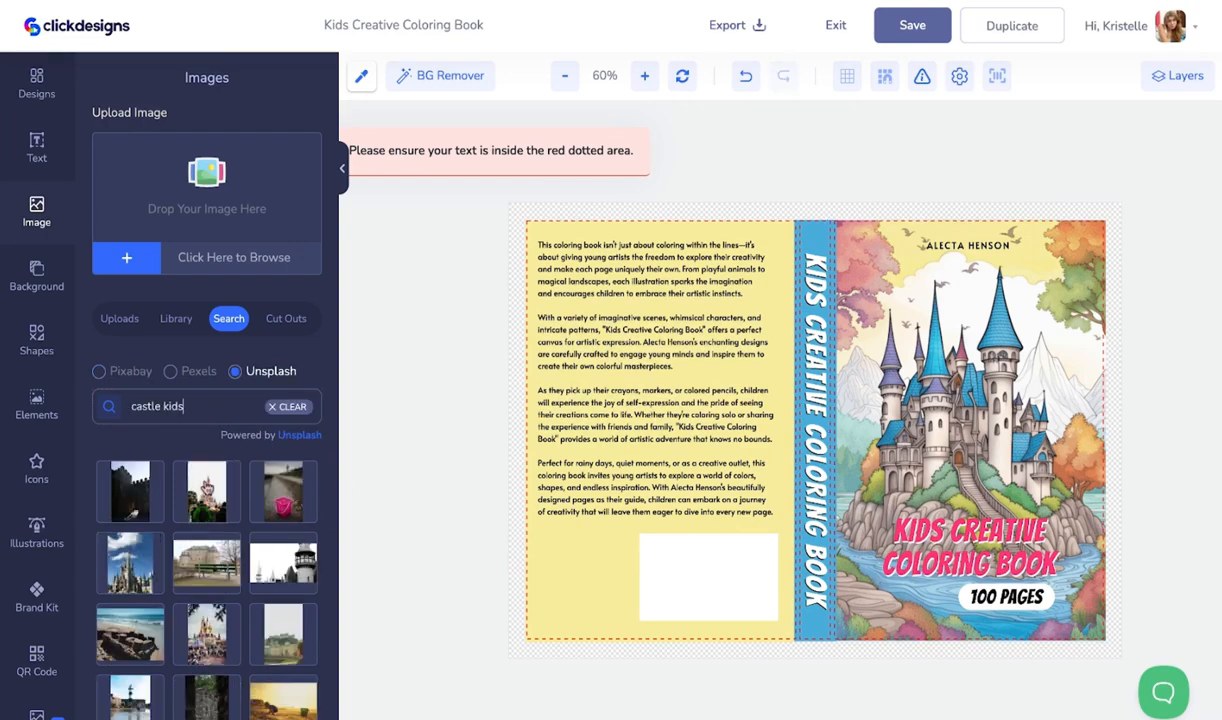
{"action": "left_click", "coordinate": [205, 485]}
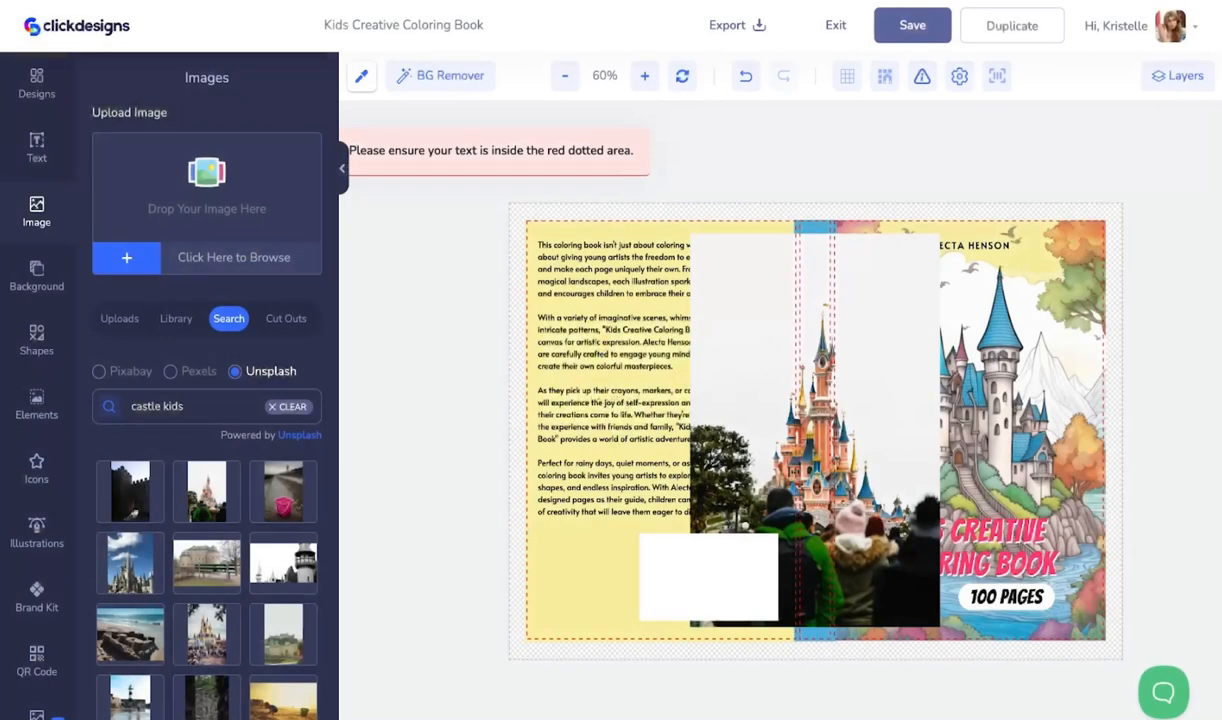
- Delete the illustrated castle picture from the front cover and place the castle photo there instead
{"action": "left_click_drag", "start_coordinate": [895, 371], "coordinate": [807, 302]}
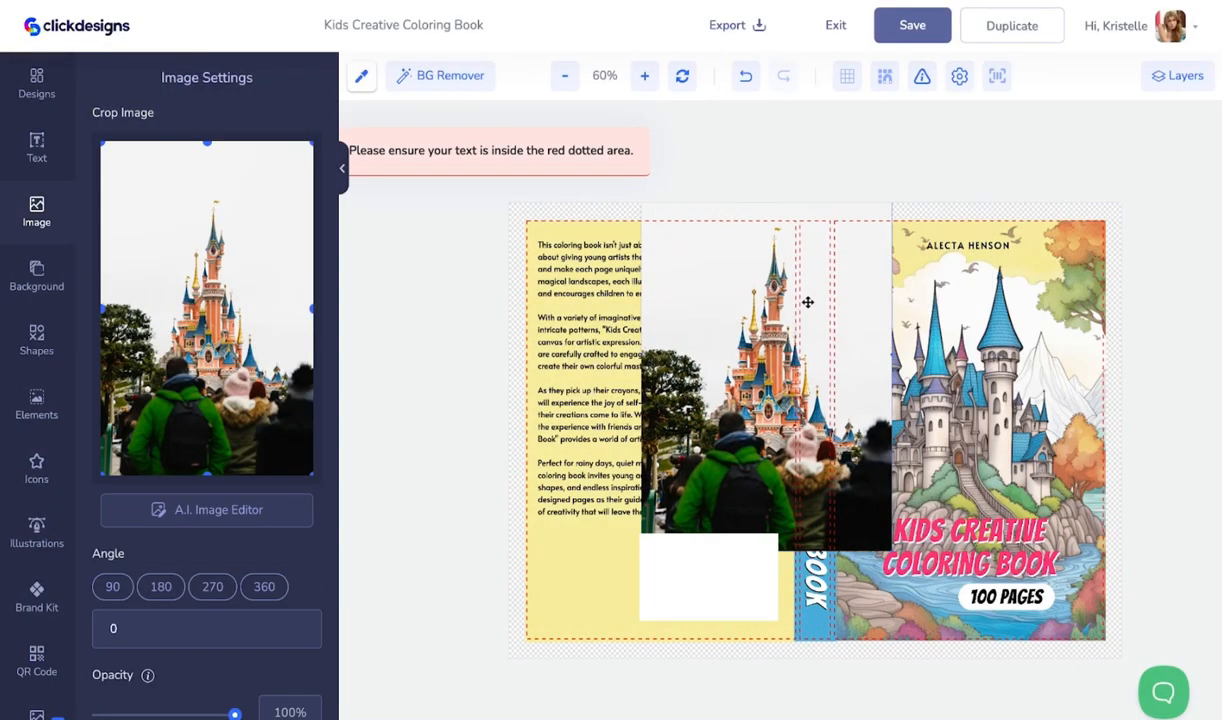
{"action": "left_click", "coordinate": [945, 314]}
{"action": "key", "text": "Delete"}
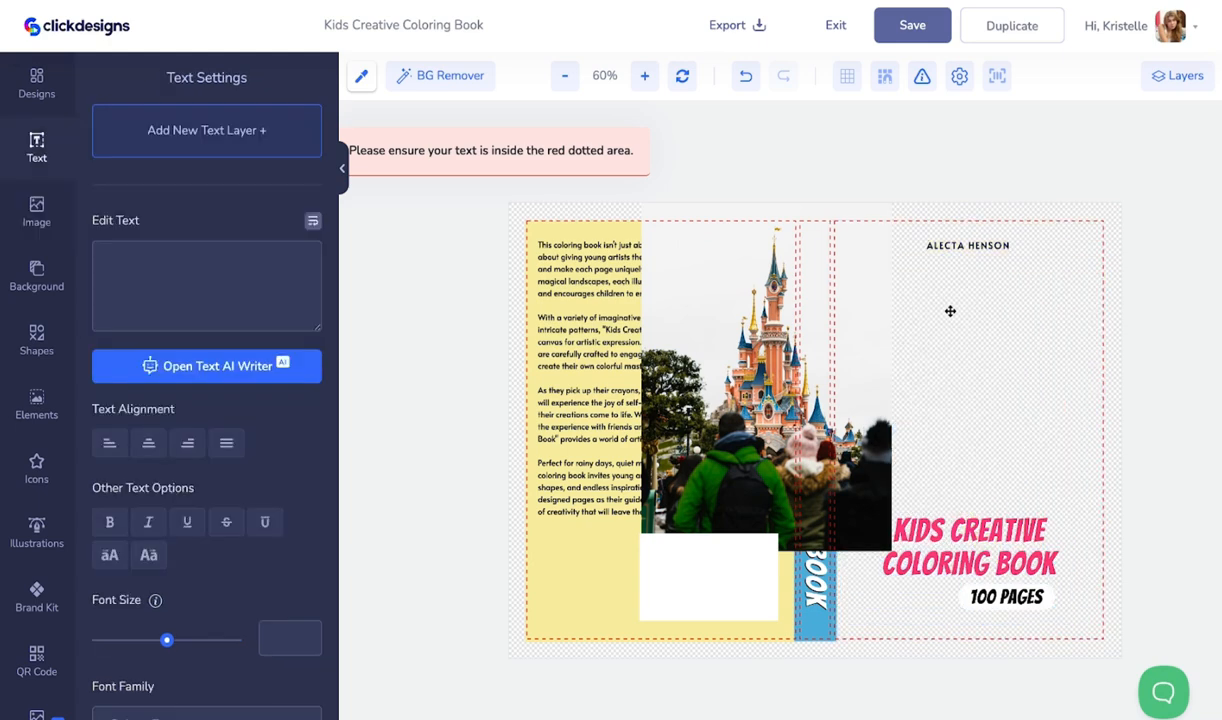
{"action": "left_click_drag", "start_coordinate": [698, 322], "coordinate": [895, 367]}
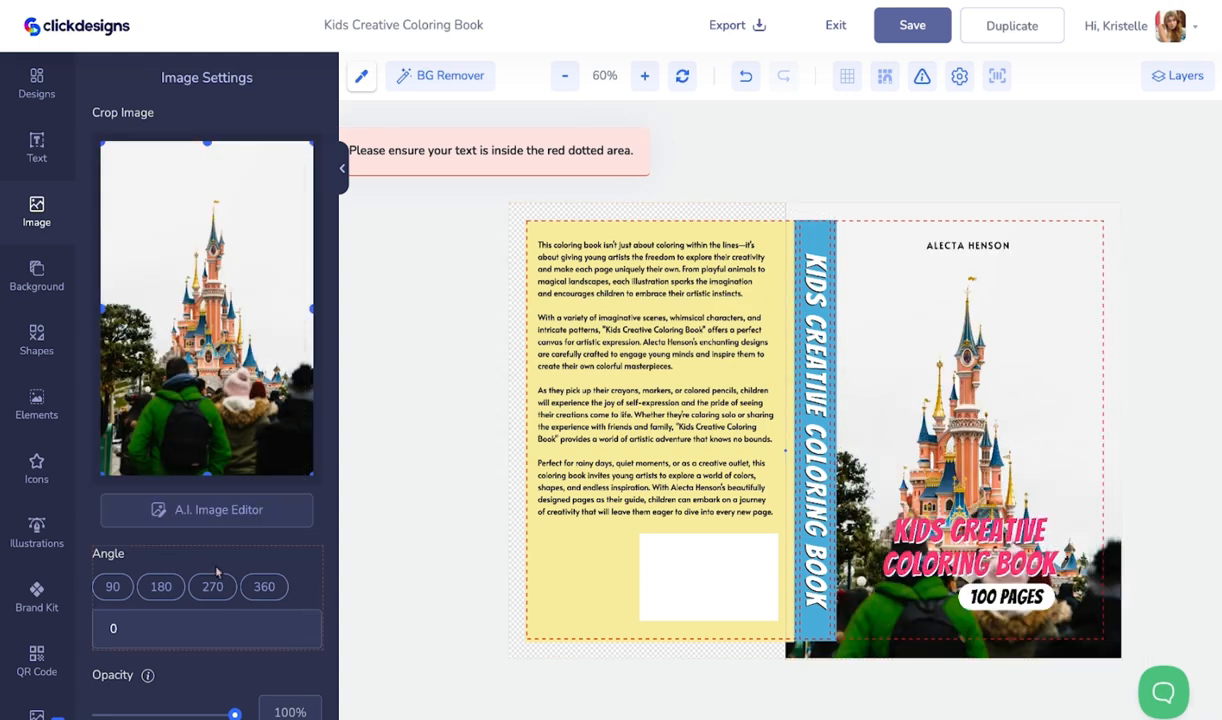
- Apply the Noise filter to the castle photo and set its strength to 70
{"action": "scroll", "coordinate": [208, 548], "scroll_direction": "down", "scroll_amount": 3}
{"action": "scroll", "coordinate": [216, 570], "scroll_direction": "down", "scroll_amount": 3}
{"action": "scroll", "coordinate": [216, 570], "scroll_direction": "up", "scroll_amount": 1}
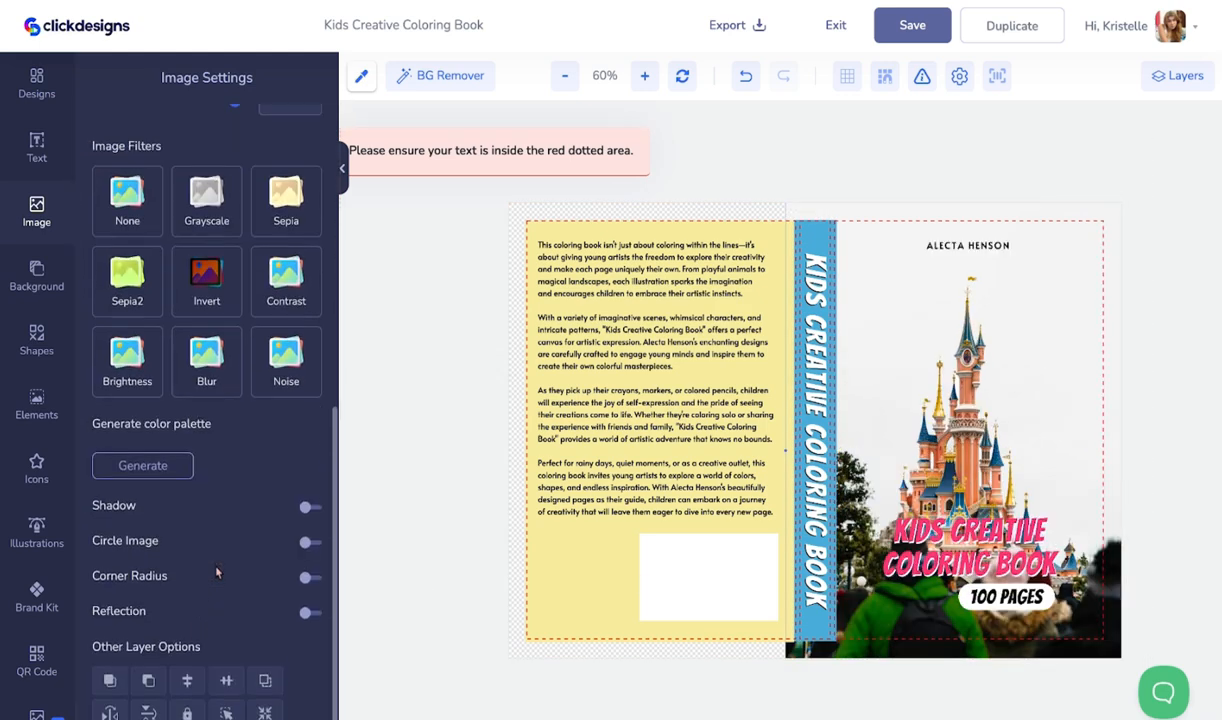
{"action": "left_click", "coordinate": [293, 386]}
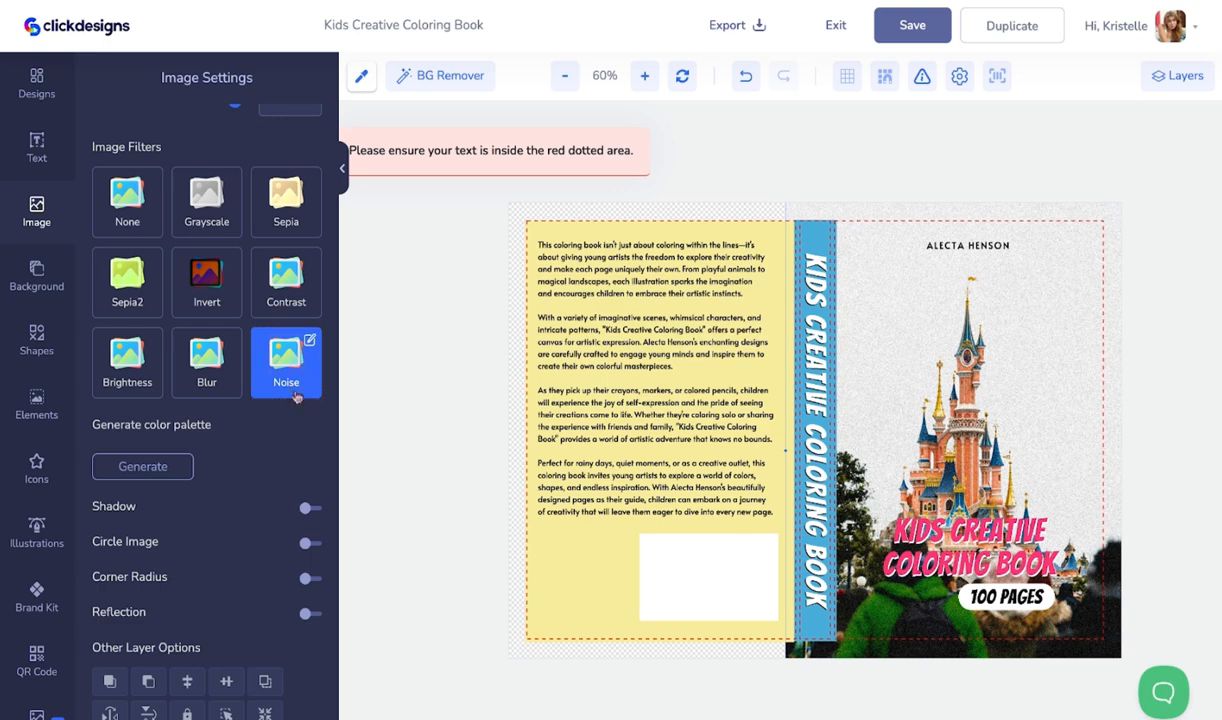
{"action": "scroll", "coordinate": [202, 300], "scroll_direction": "up", "scroll_amount": 1}
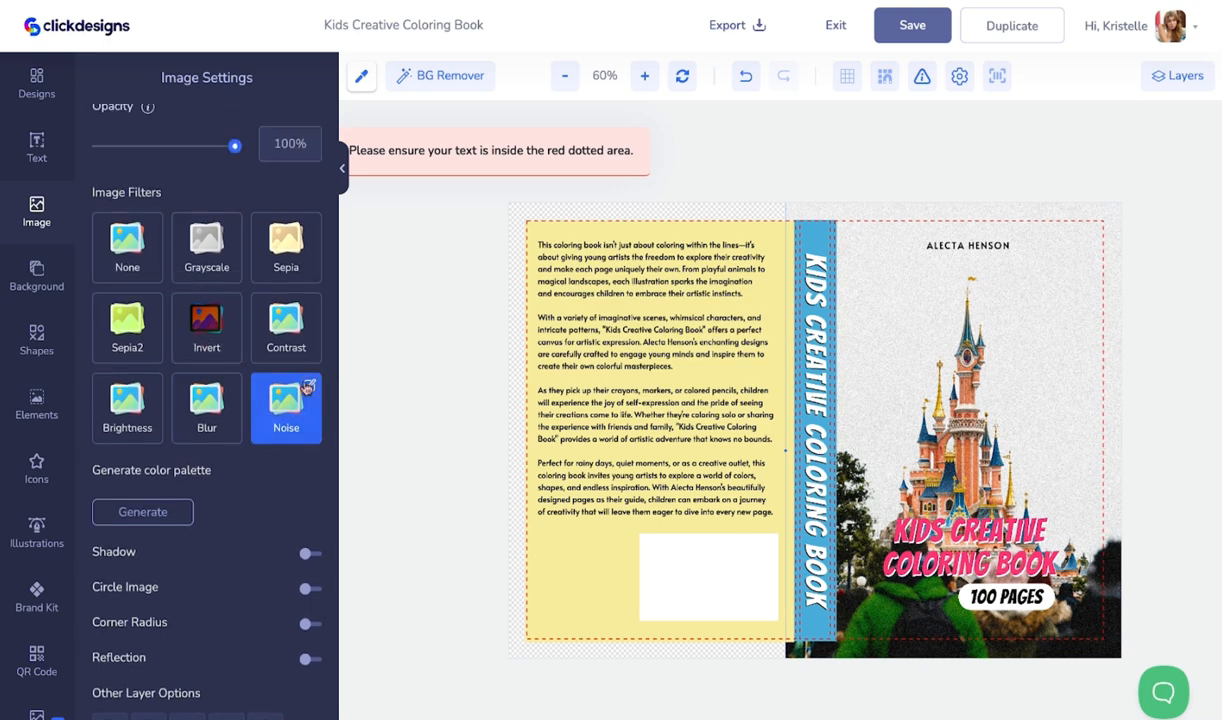
{"action": "left_click", "coordinate": [309, 386]}
{"action": "left_click_drag", "start_coordinate": [274, 426], "coordinate": [273, 426]}
{"action": "scroll", "coordinate": [265, 385], "scroll_direction": "up", "scroll_amount": 1}
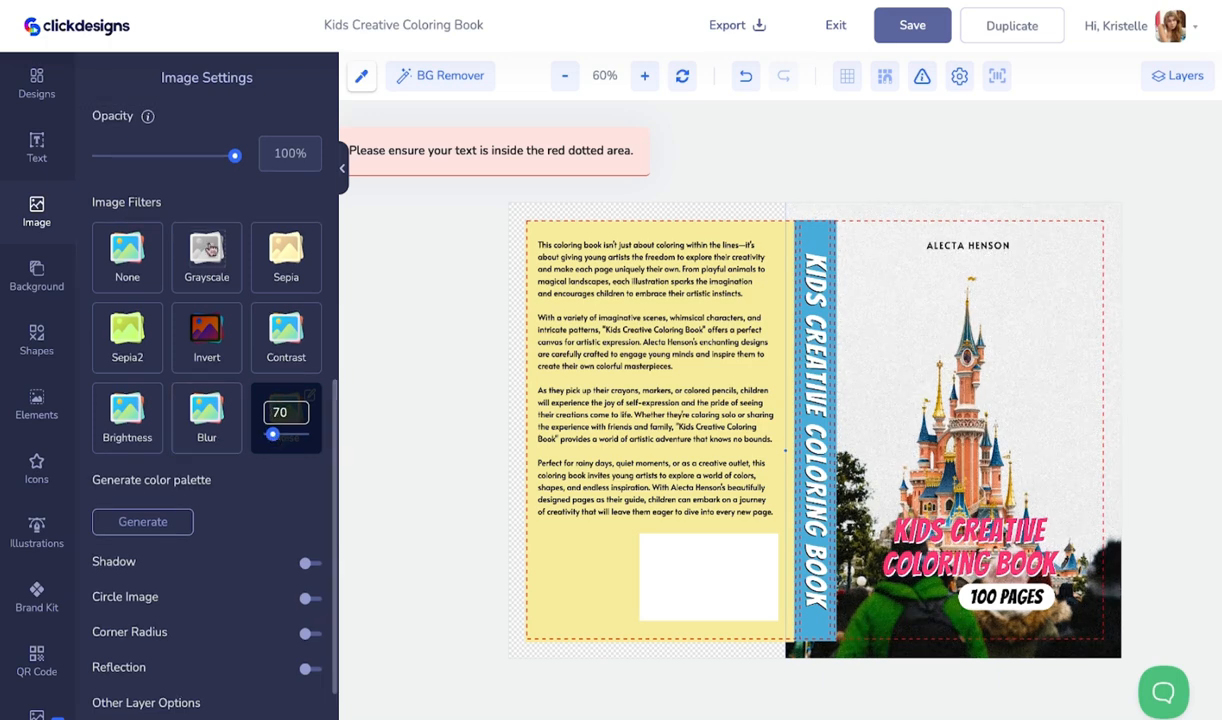
- Apply the Contrast filter to the castle photo and reduce its strength
{"action": "left_click", "coordinate": [297, 337]}
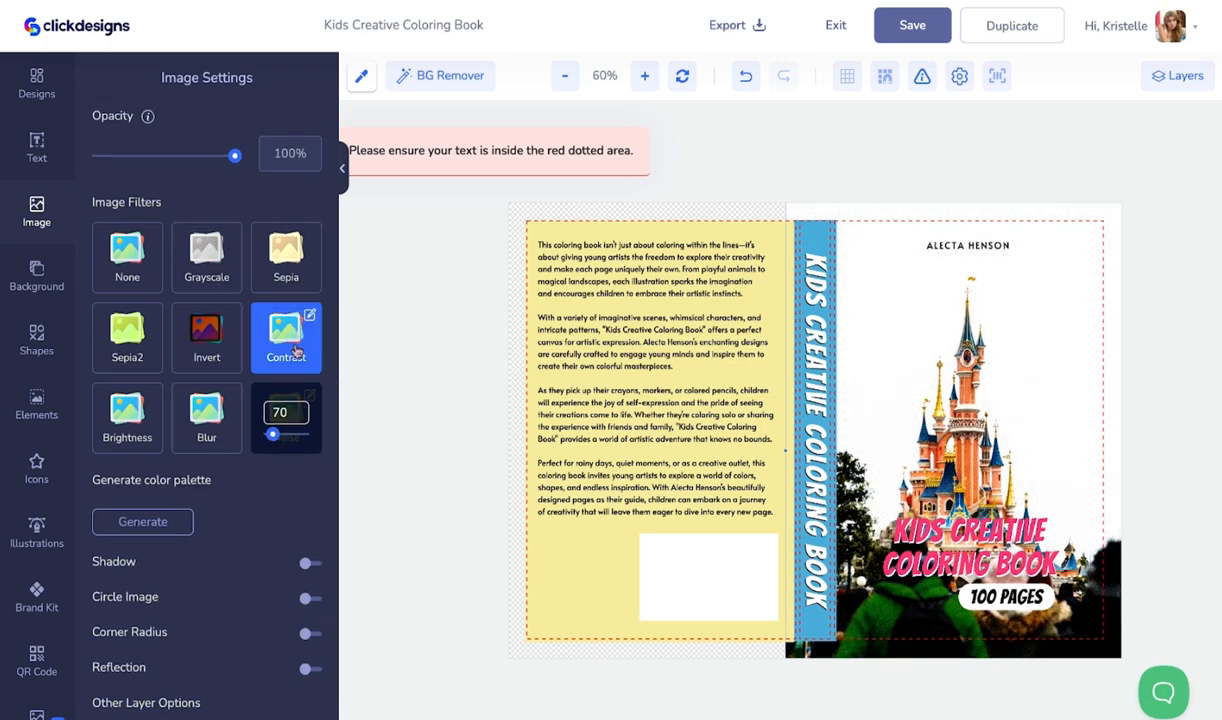
{"action": "left_click", "coordinate": [290, 340]}
{"action": "left_click", "coordinate": [297, 341]}
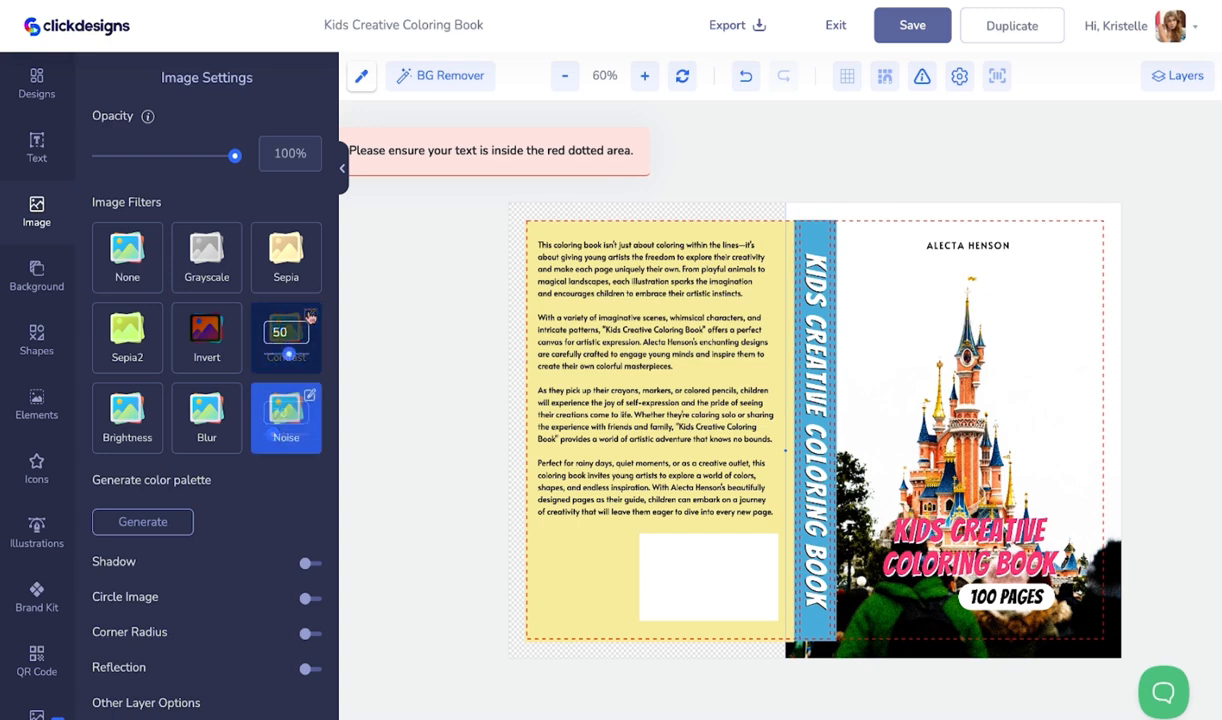
{"action": "mouse_move", "coordinate": [291, 364]}
{"action": "left_mouse_down"}
{"action": "mouse_move", "coordinate": [301, 362]}
{"action": "mouse_move", "coordinate": [279, 362]}
{"action": "left_mouse_up"}
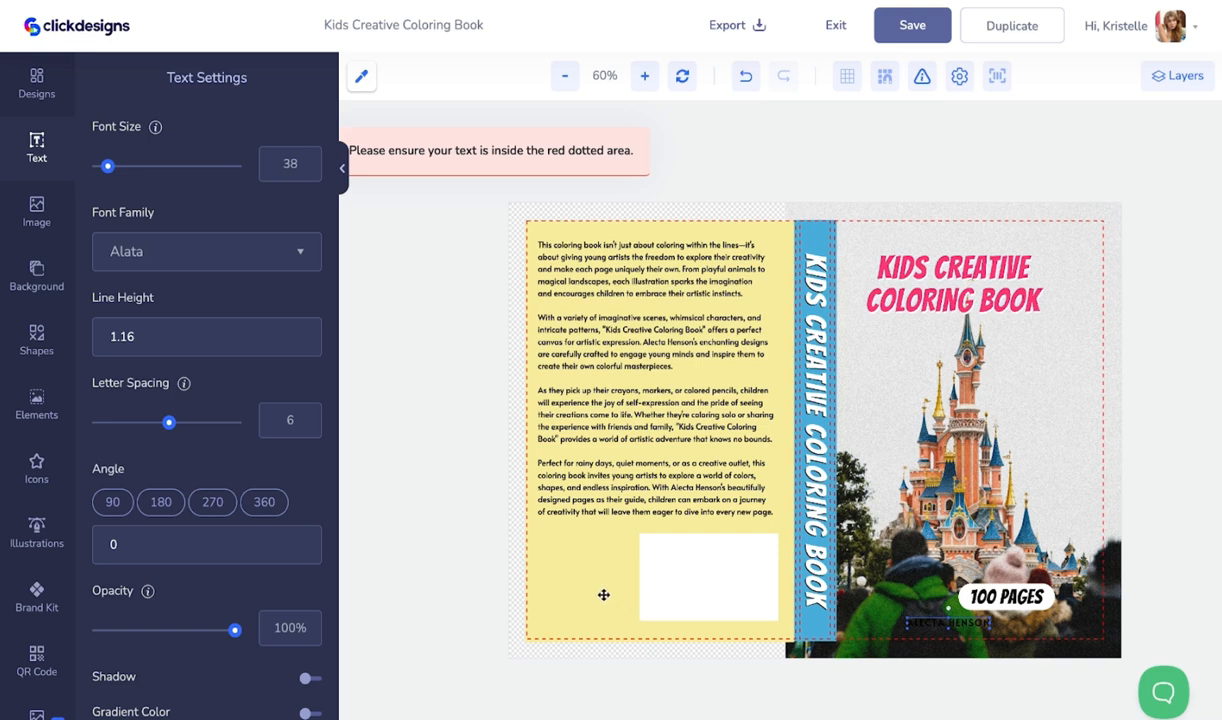
- Sample the light gray from the castle photo's sky and recolor the back cover's background shape to #D7D7D7
{"action": "left_click", "coordinate": [603, 595]}
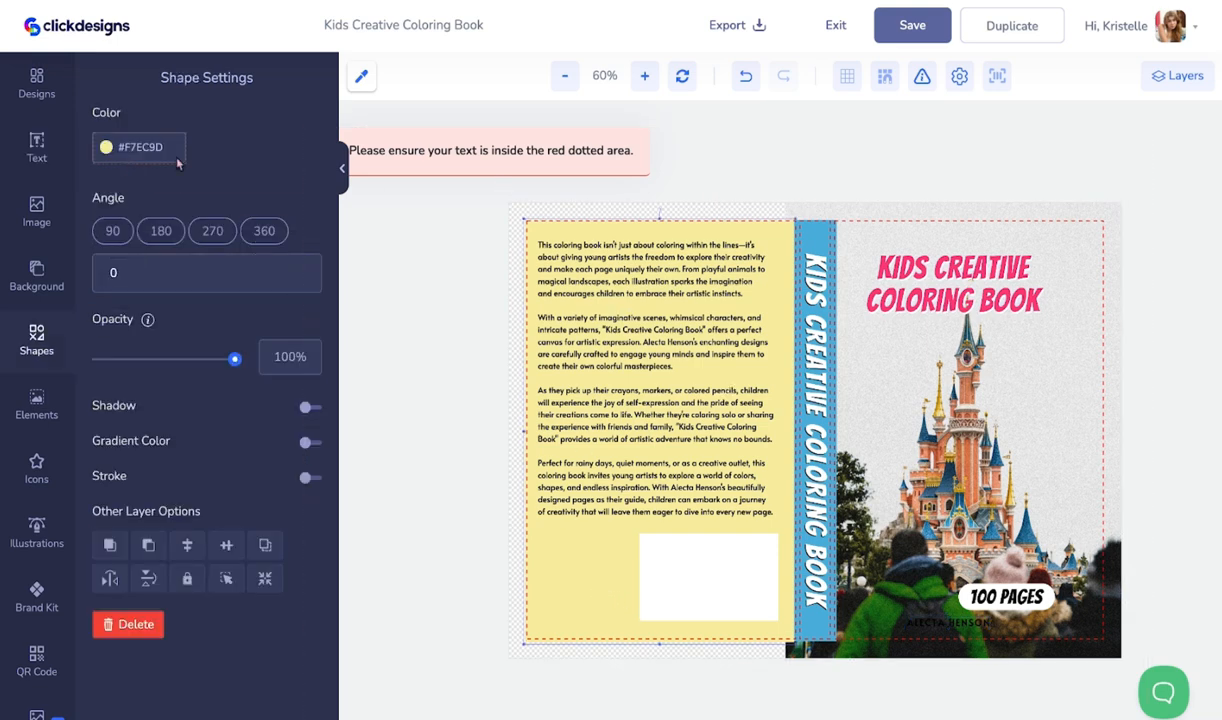
{"action": "left_click", "coordinate": [160, 148]}
{"action": "left_click", "coordinate": [358, 78]}
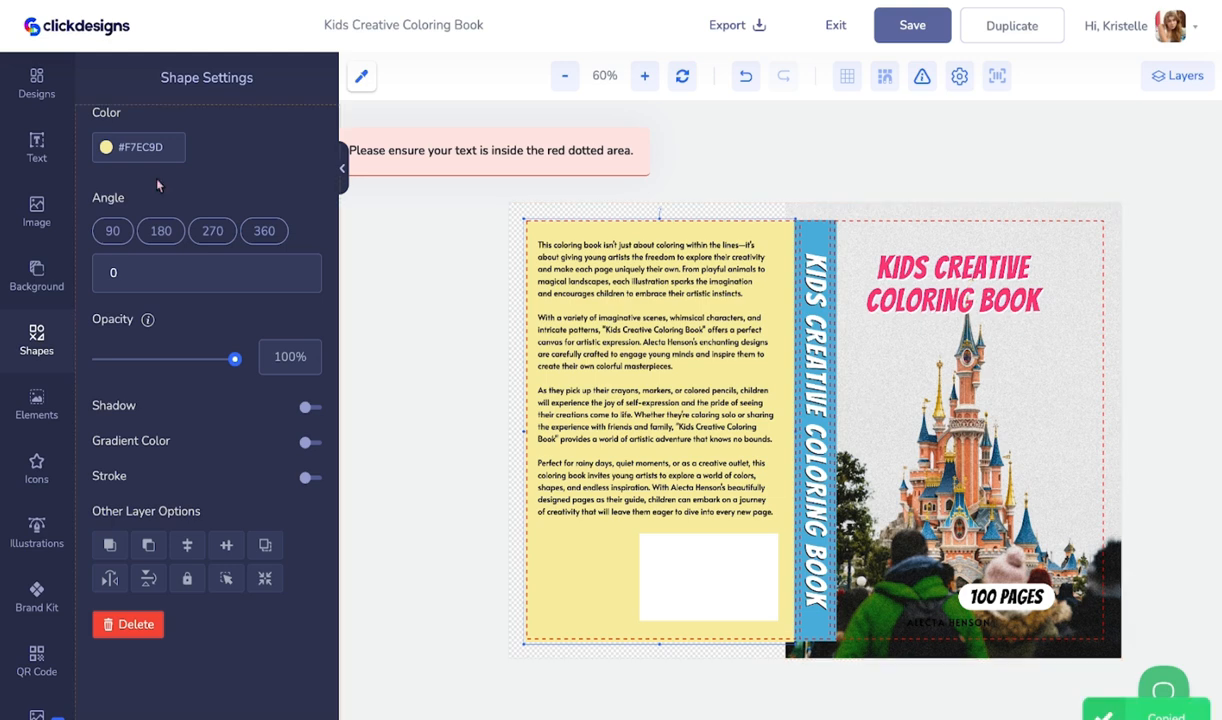
{"action": "left_click", "coordinate": [125, 152]}
{"action": "triple_click", "coordinate": [160, 148]}
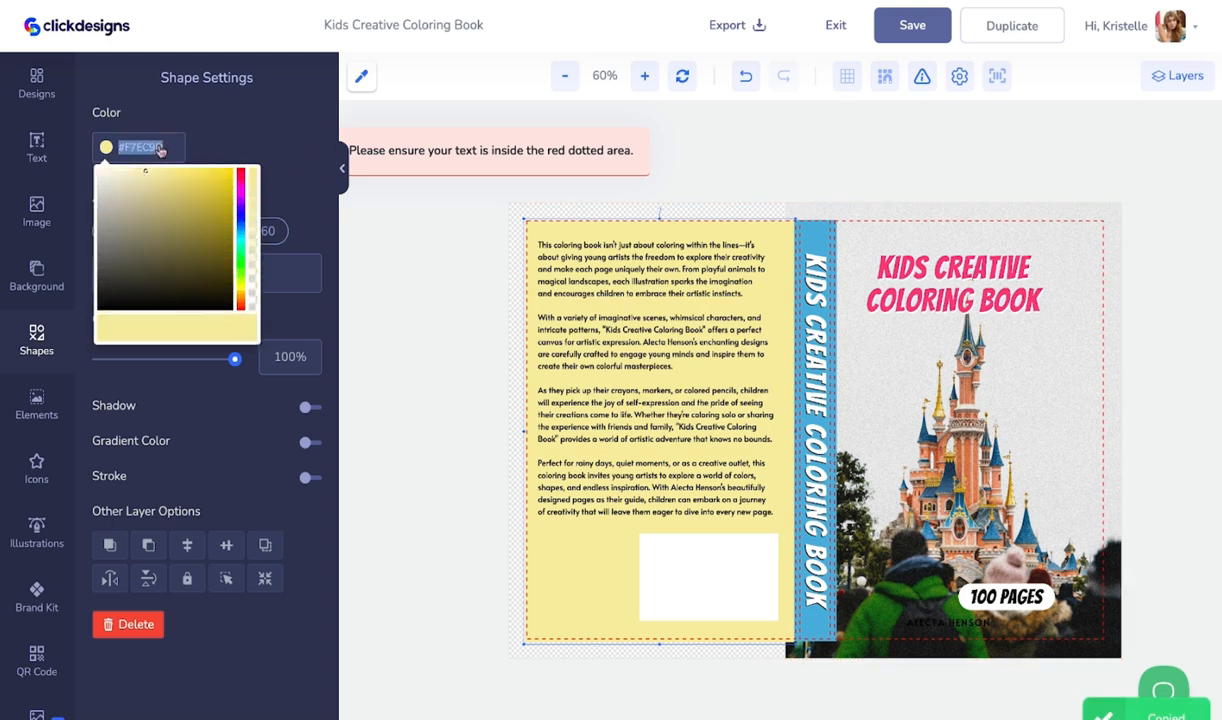
{"action": "double_click", "coordinate": [163, 148]}
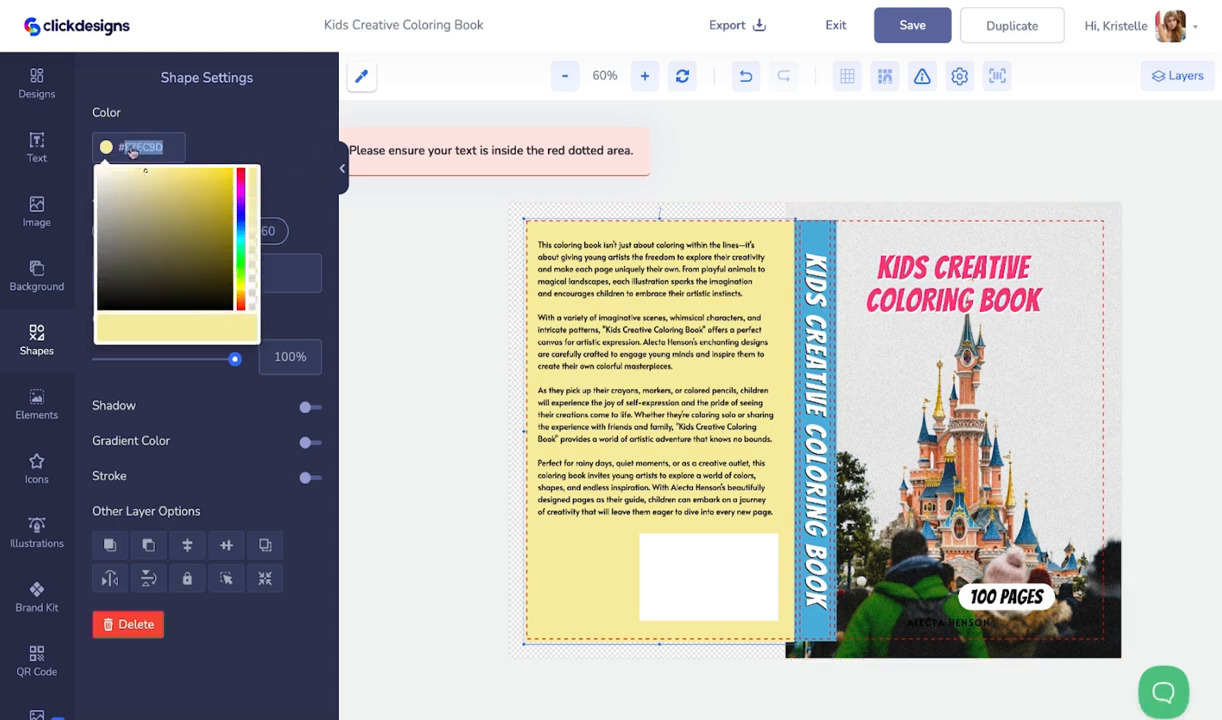
{"action": "type", "text": "#D7D7D7"}
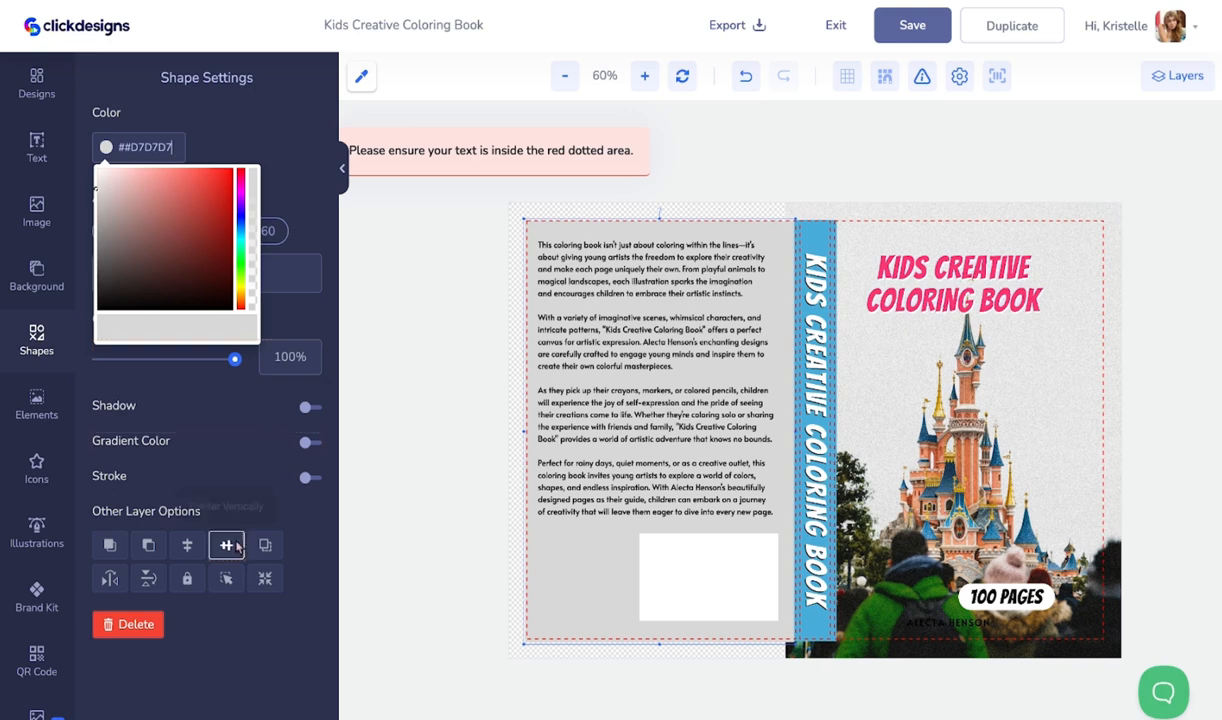
{"action": "left_click", "coordinate": [265, 657]}
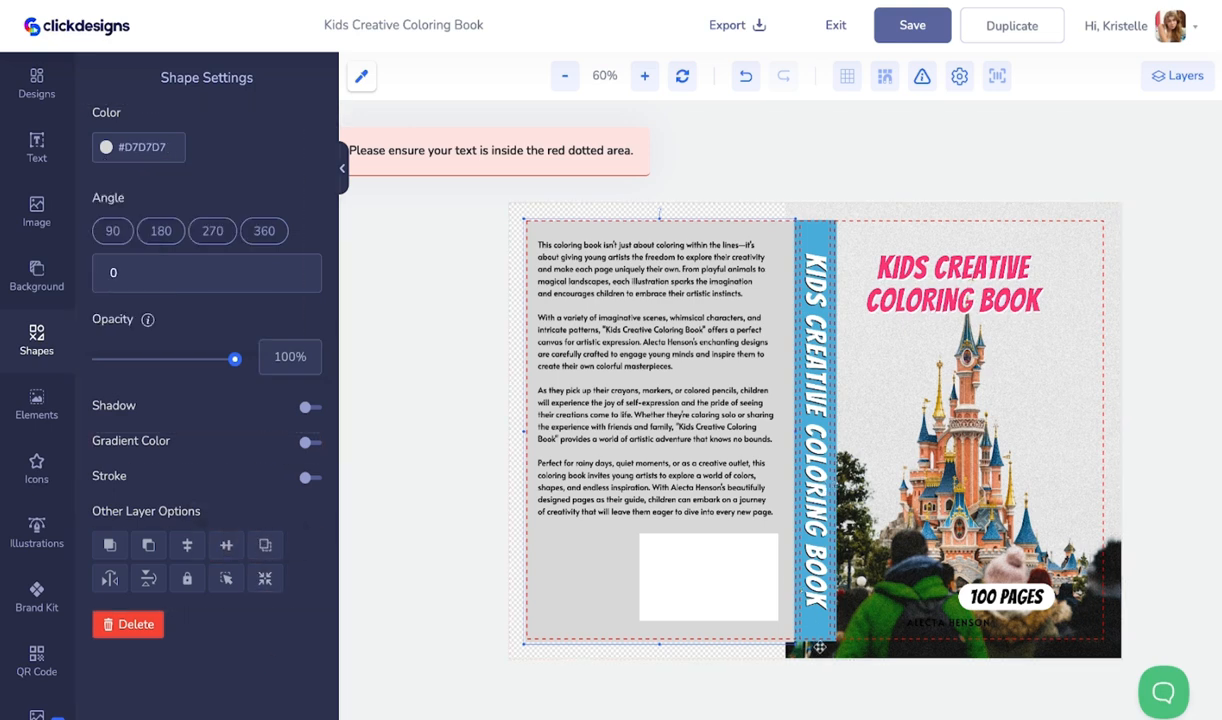
- Recolor the spine's background shape to an orange sampled from the castle photo
{"action": "left_click", "coordinate": [815, 637]}
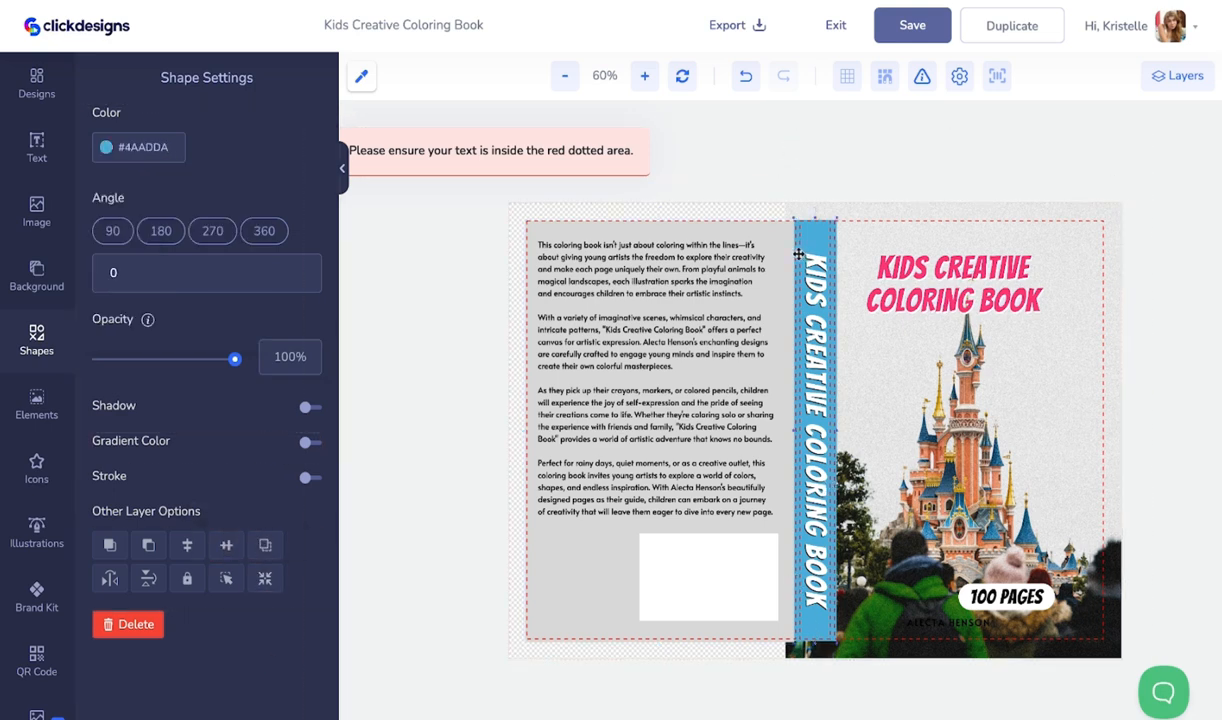
{"action": "left_click", "coordinate": [361, 77]}
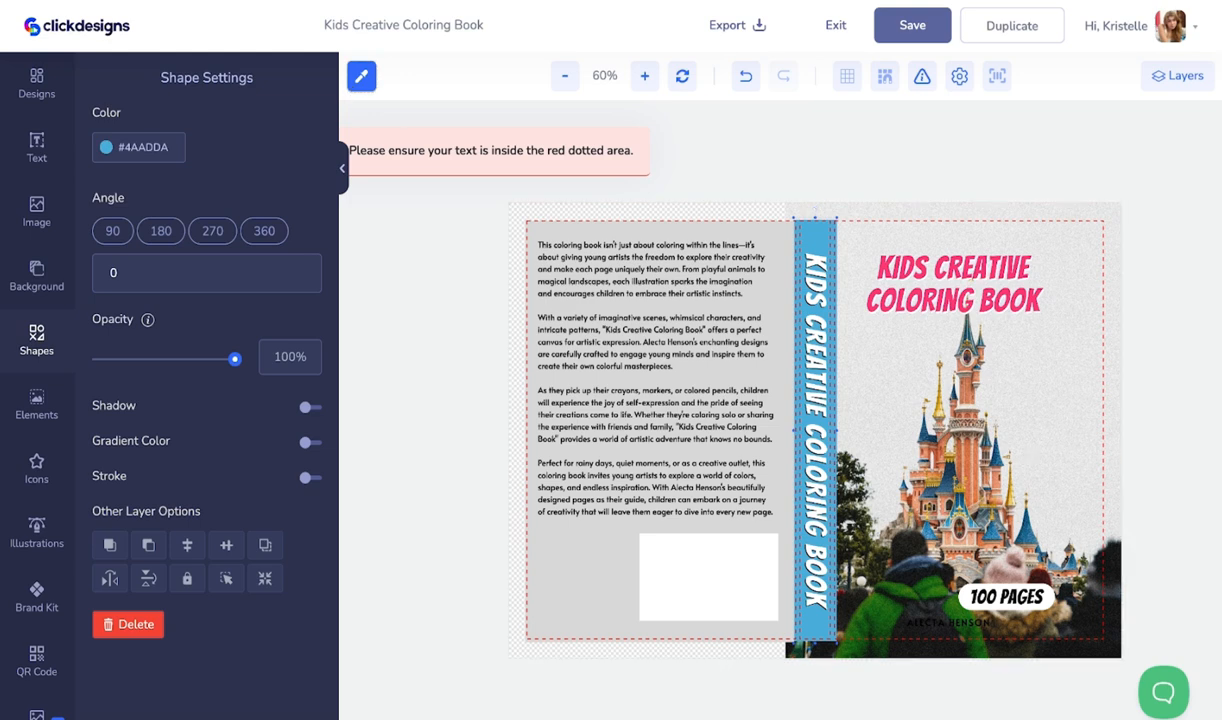
{"action": "left_click", "coordinate": [295, 167]}
{"action": "left_click", "coordinate": [171, 155]}
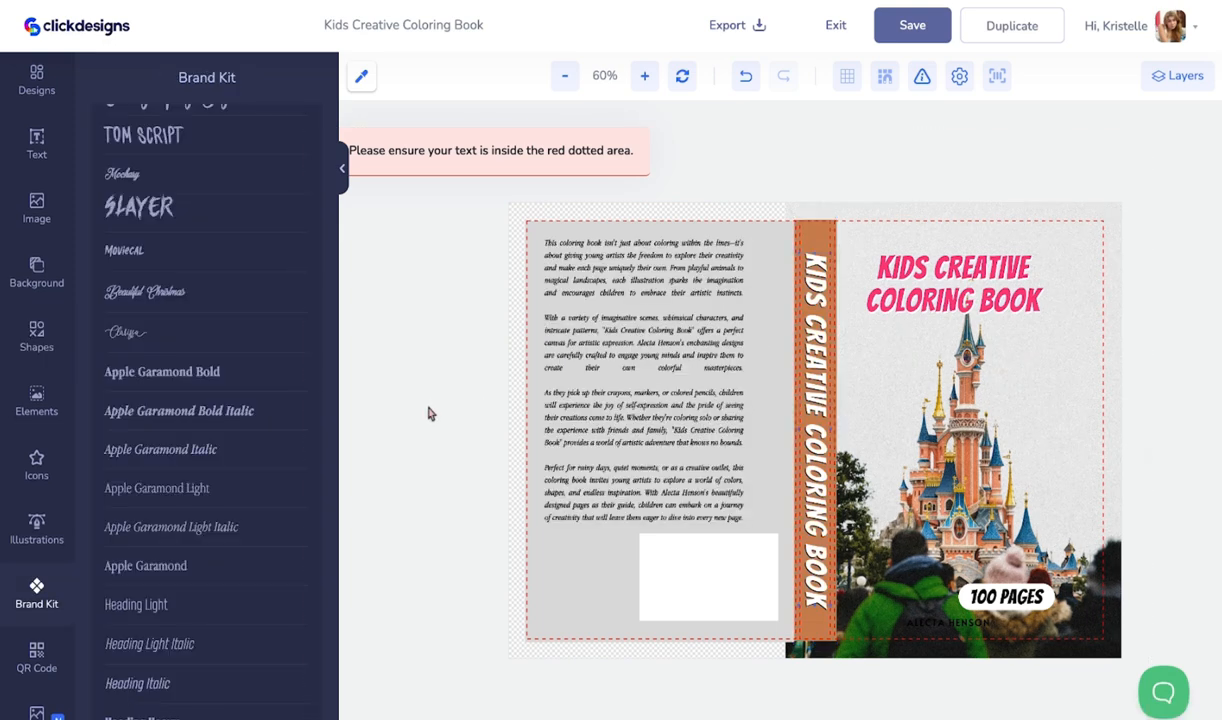
- Try several Apple Garamond brand fonts on the spine title and settle on Apple Garamond Bold
{"action": "scroll", "coordinate": [251, 502], "scroll_direction": "up", "scroll_amount": 5}
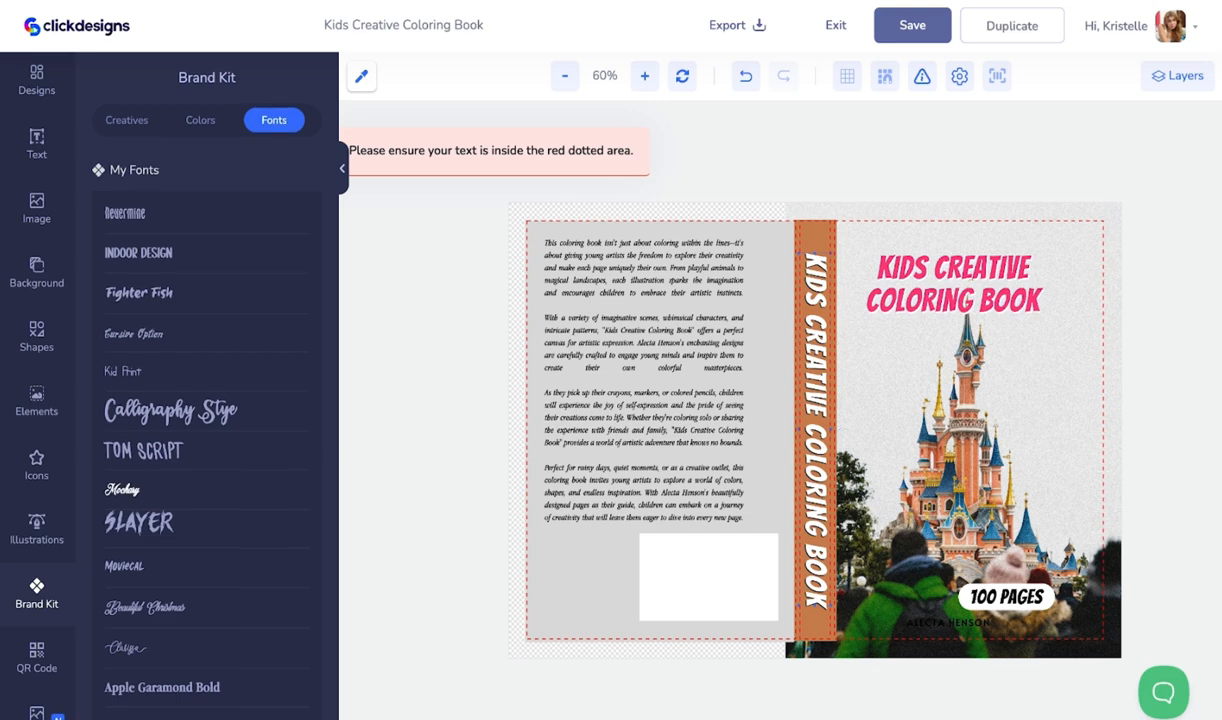
{"action": "scroll", "coordinate": [218, 400], "scroll_direction": "down", "scroll_amount": 1}
{"action": "scroll", "coordinate": [200, 390], "scroll_direction": "down", "scroll_amount": 3}
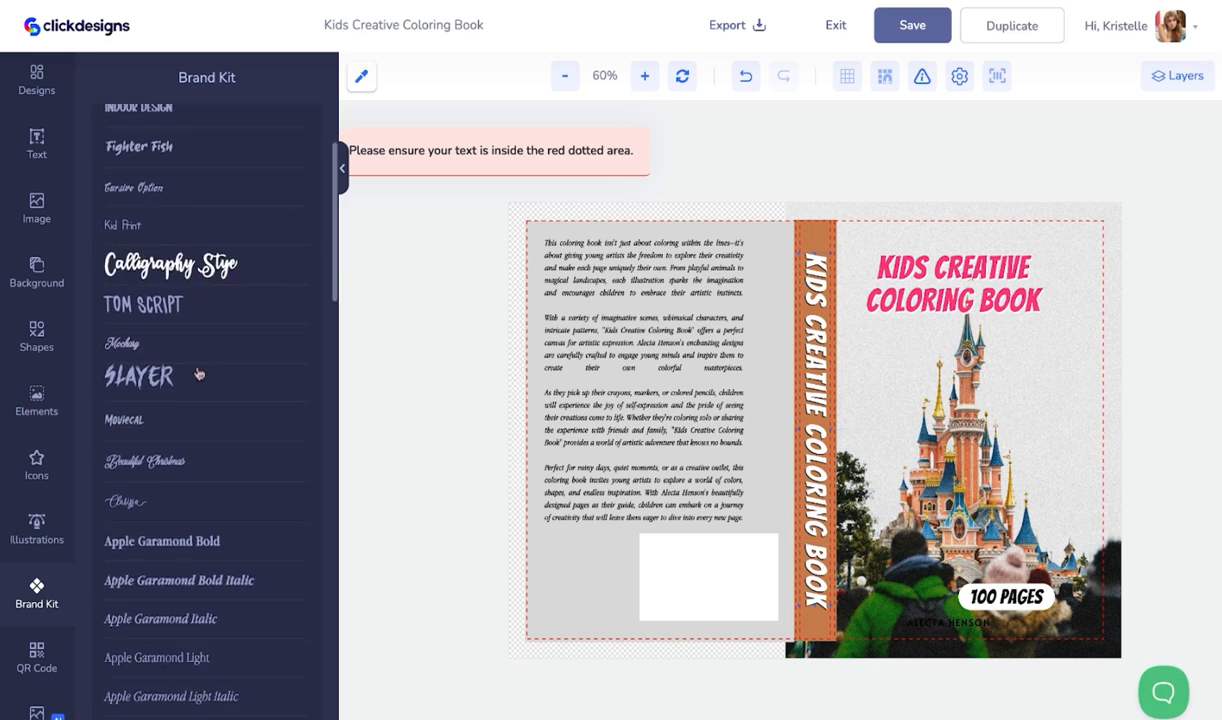
{"action": "scroll", "coordinate": [200, 415], "scroll_direction": "down", "scroll_amount": 4}
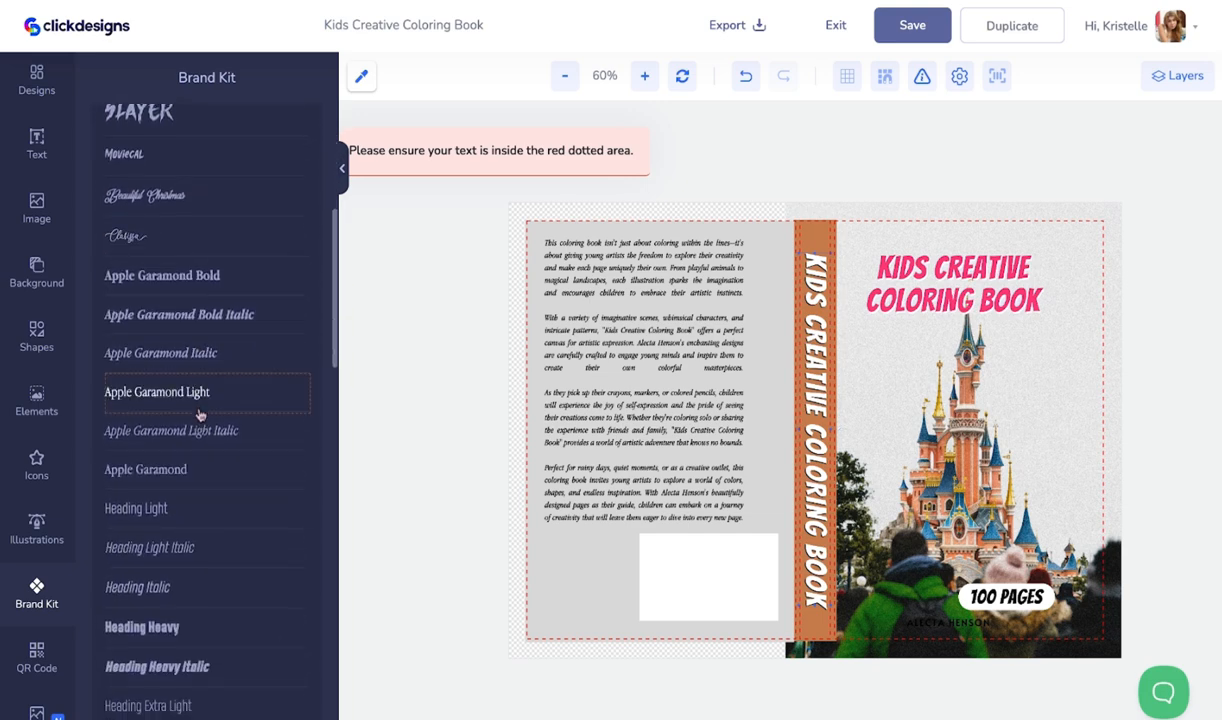
{"action": "left_click", "coordinate": [231, 316]}
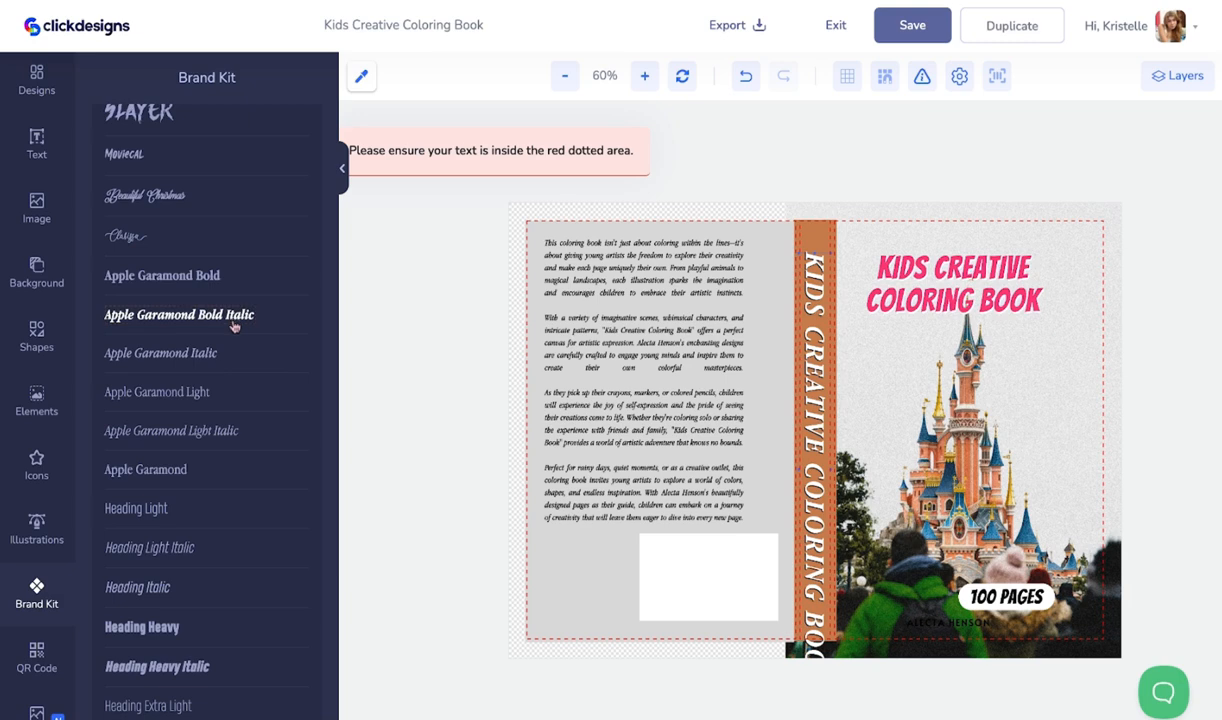
{"action": "left_click", "coordinate": [229, 398]}
{"action": "scroll", "coordinate": [229, 401], "scroll_direction": "down", "scroll_amount": 2}
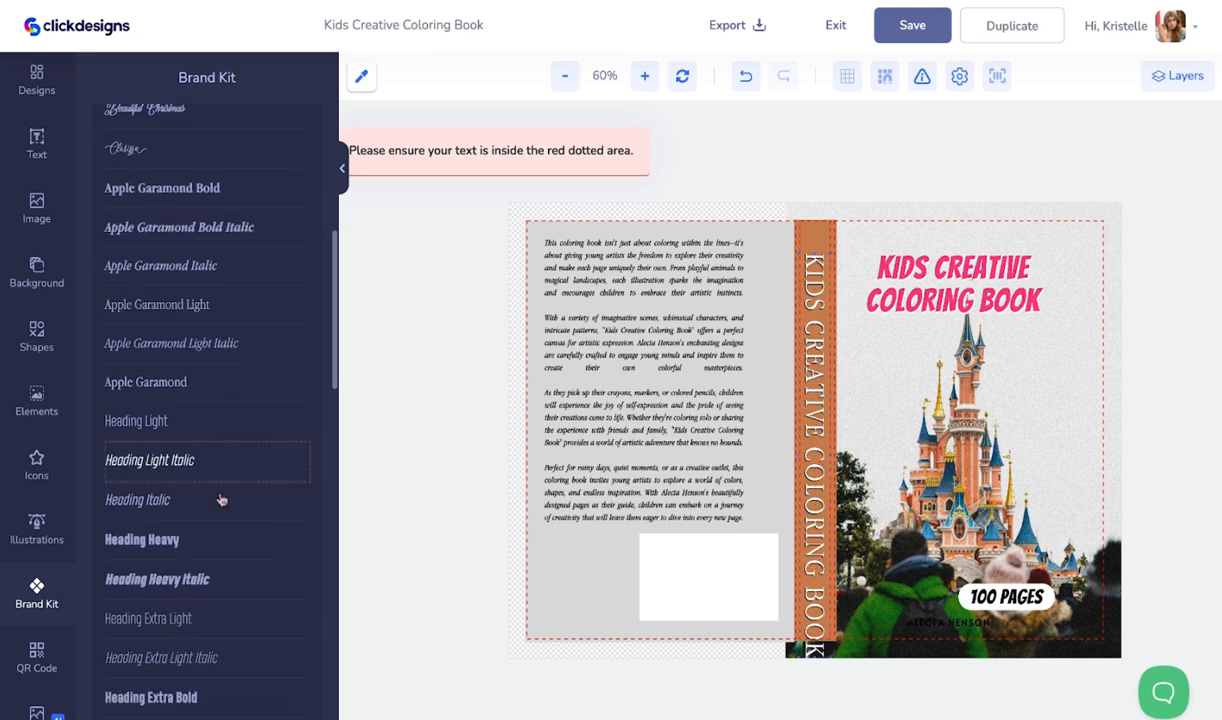
{"action": "scroll", "coordinate": [221, 500], "scroll_direction": "down", "scroll_amount": 2}
{"action": "scroll", "coordinate": [213, 520], "scroll_direction": "up", "scroll_amount": 2}
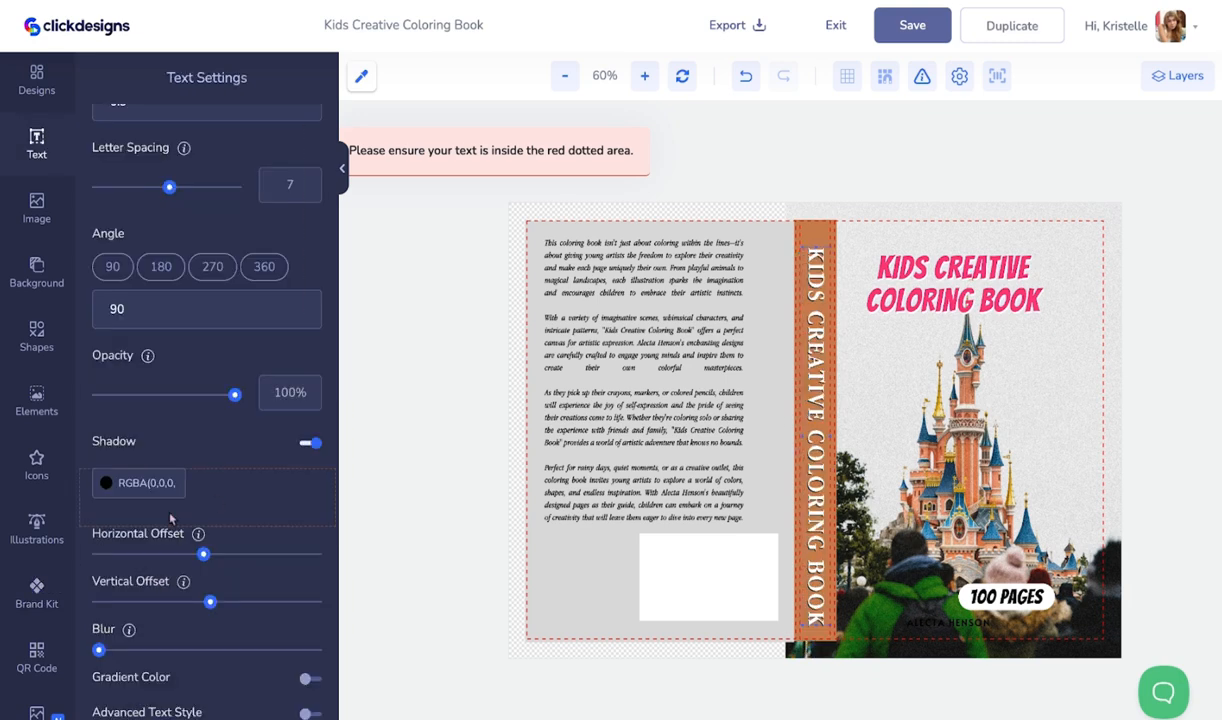
- Set the spine title's letter spacing to 4 and center the title along the spine
{"action": "scroll", "coordinate": [171, 518], "scroll_direction": "down", "scroll_amount": 3}
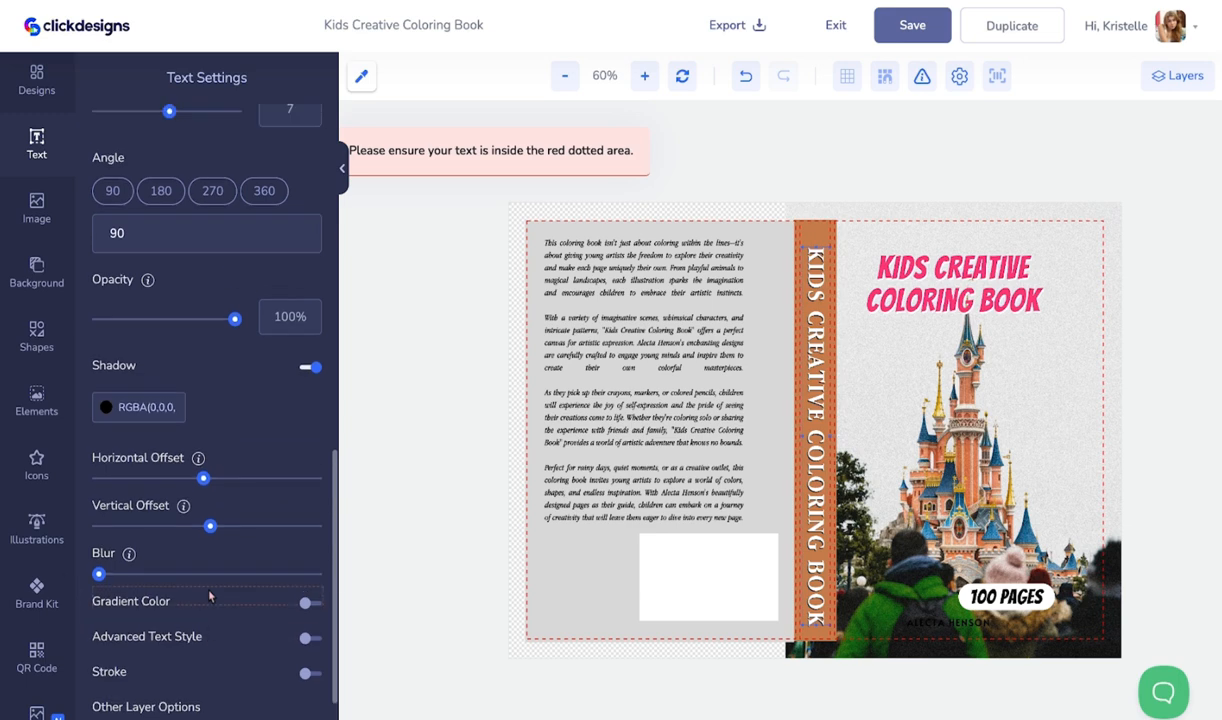
{"action": "scroll", "coordinate": [209, 596], "scroll_direction": "down", "scroll_amount": 3}
{"action": "scroll", "coordinate": [210, 487], "scroll_direction": "up", "scroll_amount": 6}
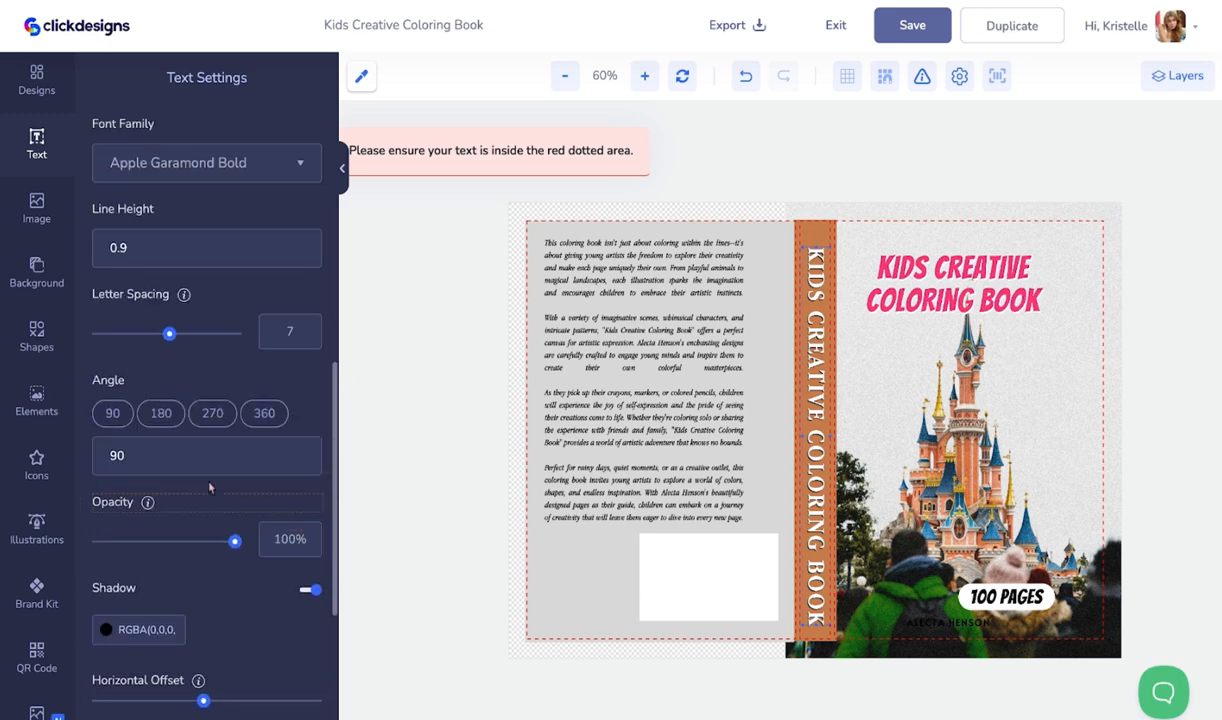
{"action": "left_click_drag", "start_coordinate": [170, 338], "coordinate": [168, 335]}
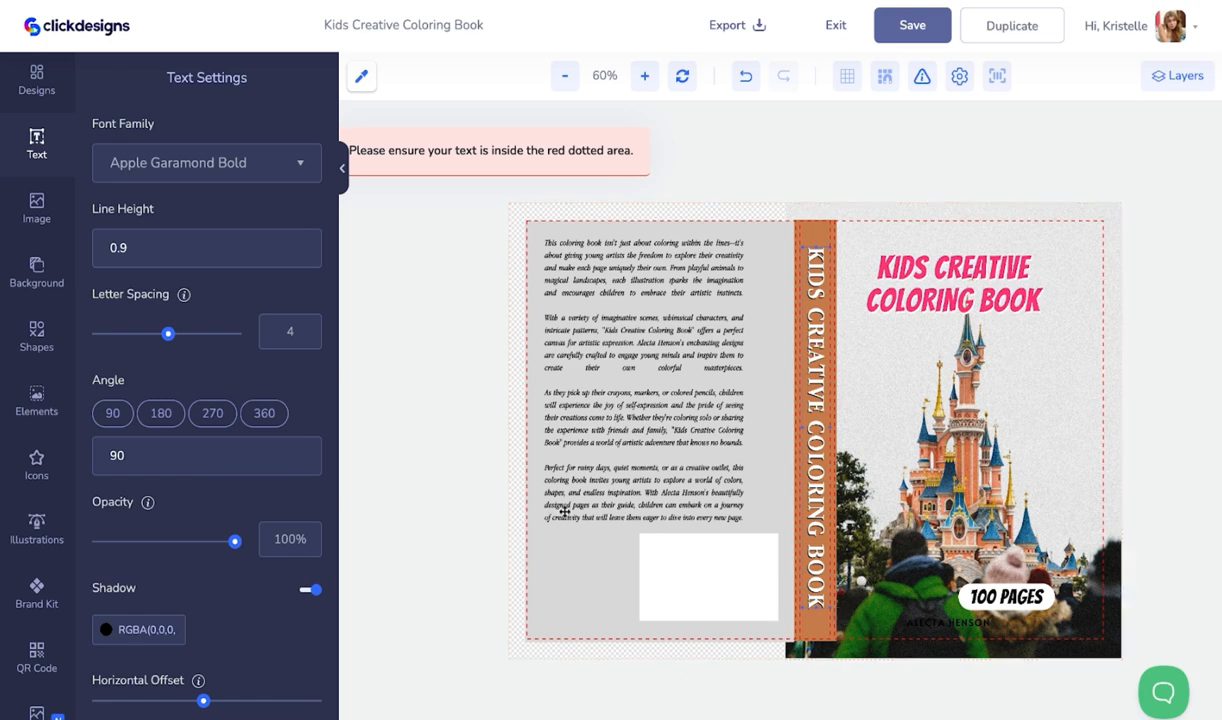
{"action": "scroll", "coordinate": [238, 519], "scroll_direction": "down", "scroll_amount": 1}
{"action": "scroll", "coordinate": [238, 519], "scroll_direction": "up", "scroll_amount": 7}
{"action": "scroll", "coordinate": [238, 519], "scroll_direction": "down", "scroll_amount": 1}
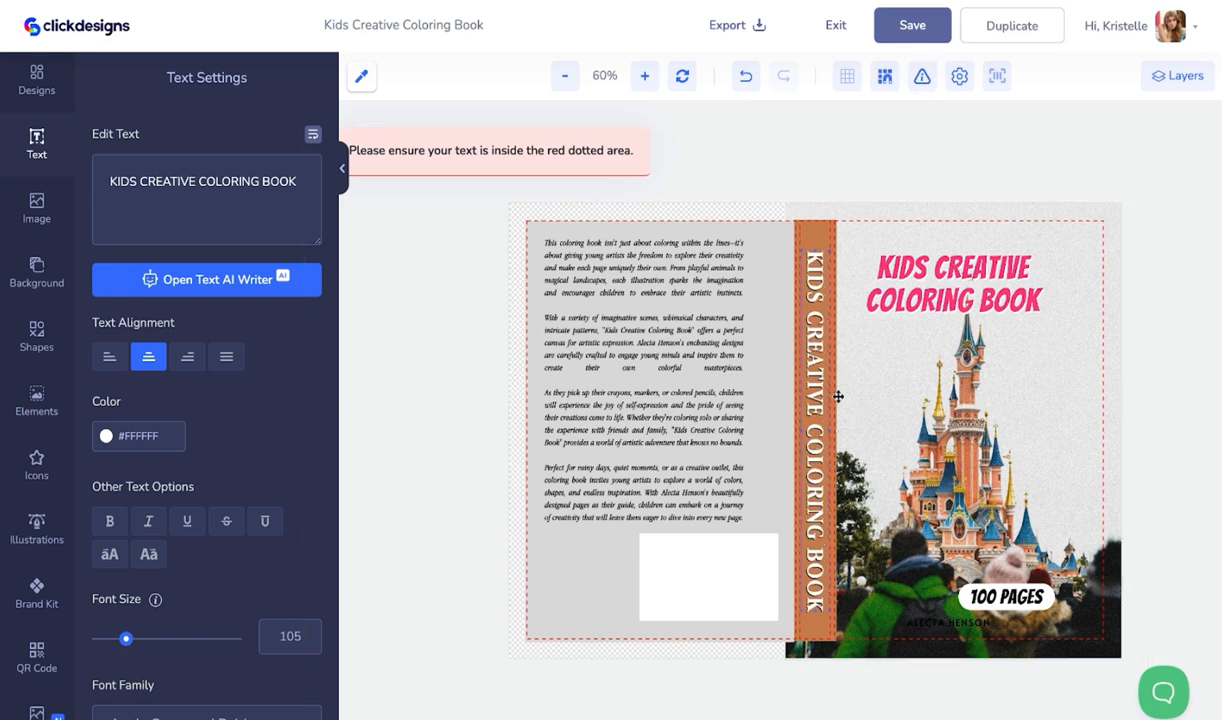
- Change the front cover title's font to Apple Garamond Bold from the brand fonts
{"action": "left_click", "coordinate": [958, 284]}
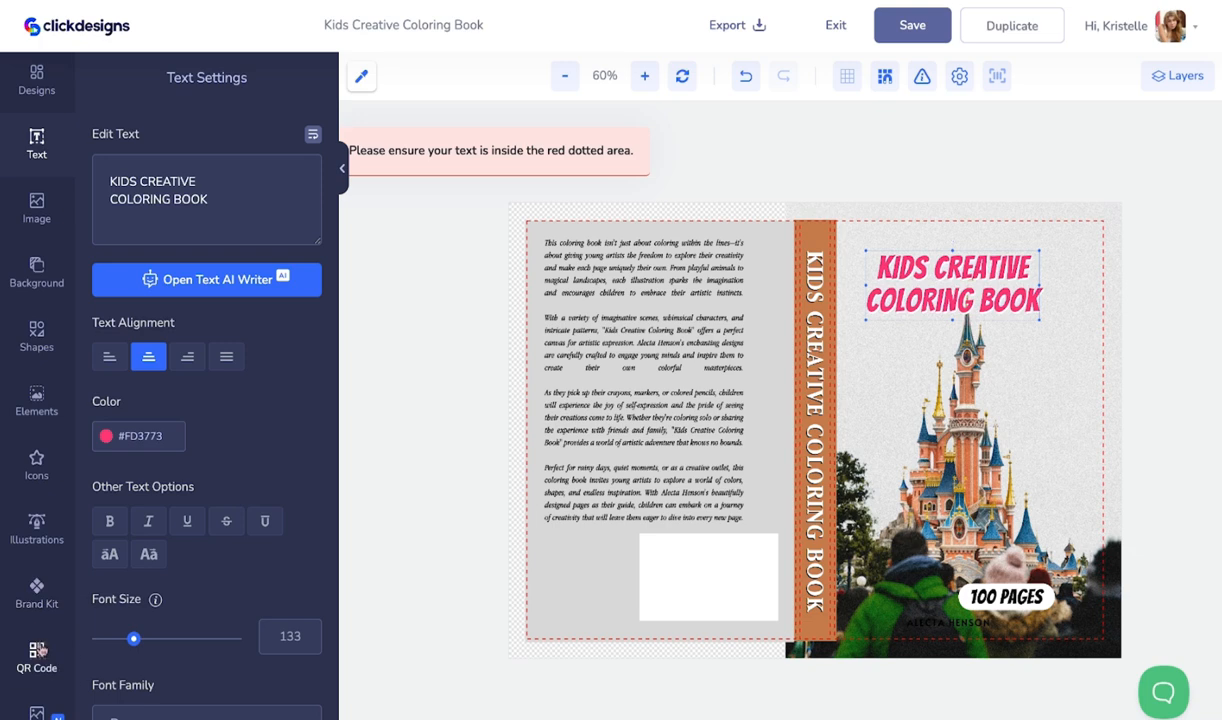
{"action": "left_click", "coordinate": [45, 590]}
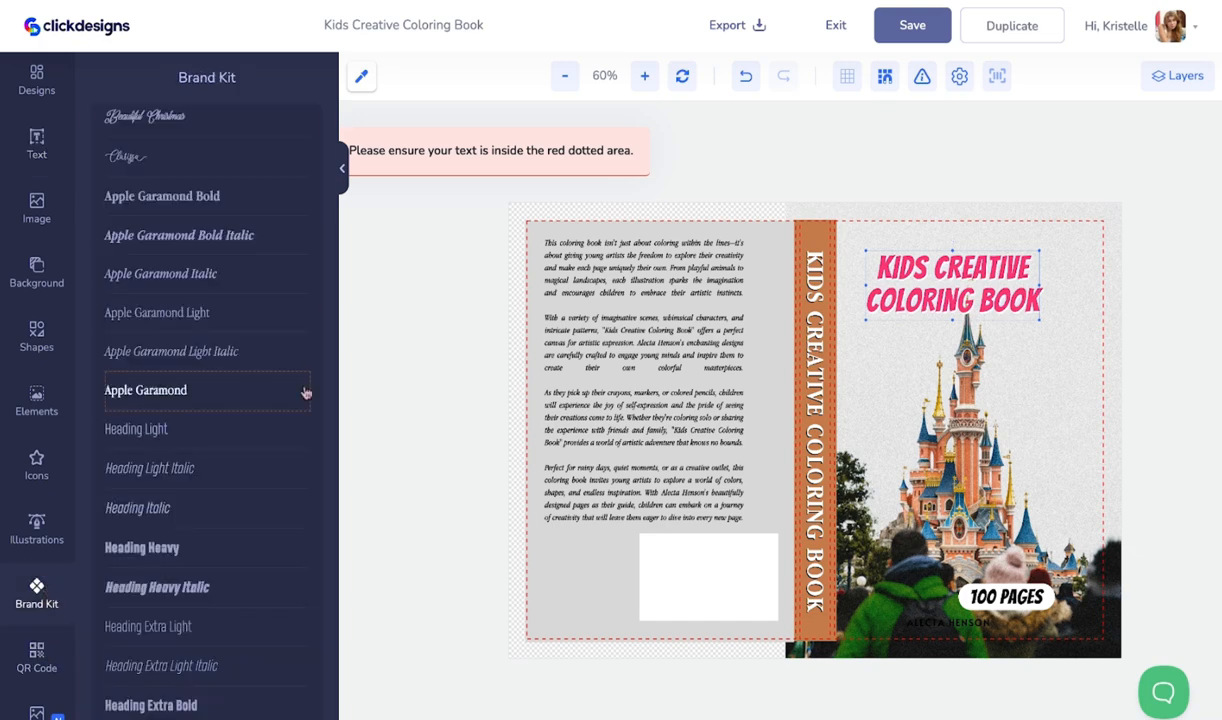
{"action": "left_click", "coordinate": [272, 221]}
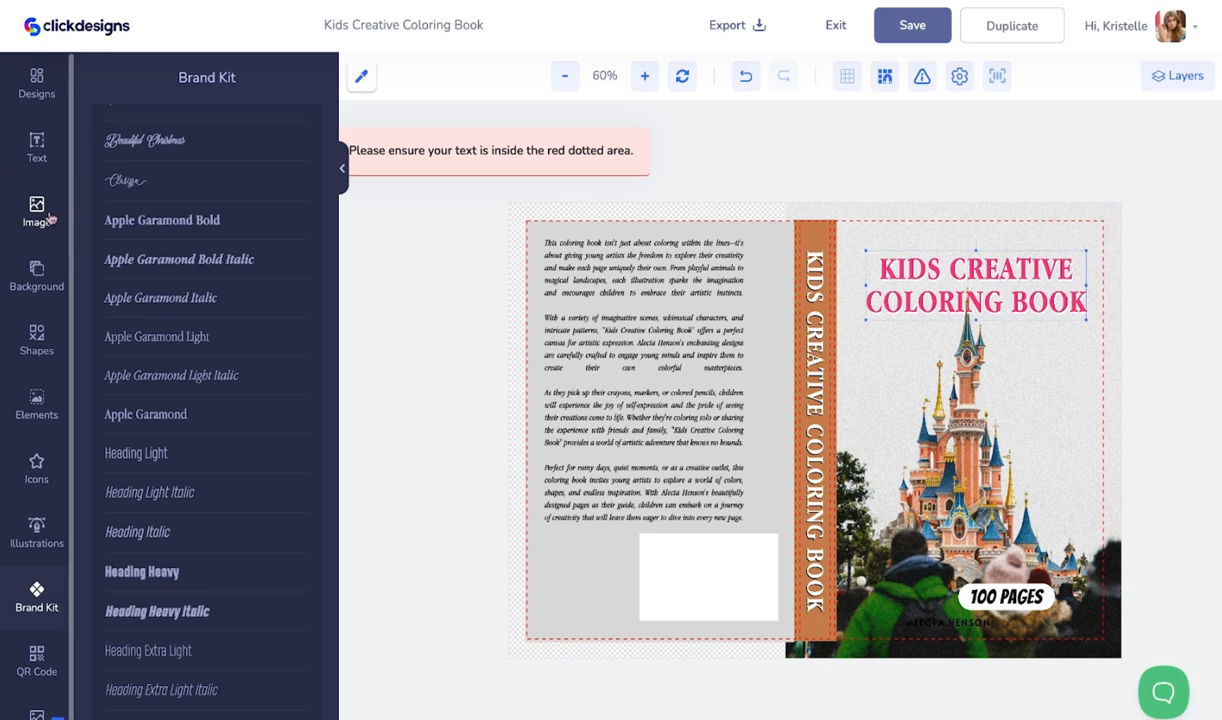
- Recolor the front cover title to blue #226F9F, then enlarge and reposition it above the castle
{"action": "left_click", "coordinate": [38, 86]}
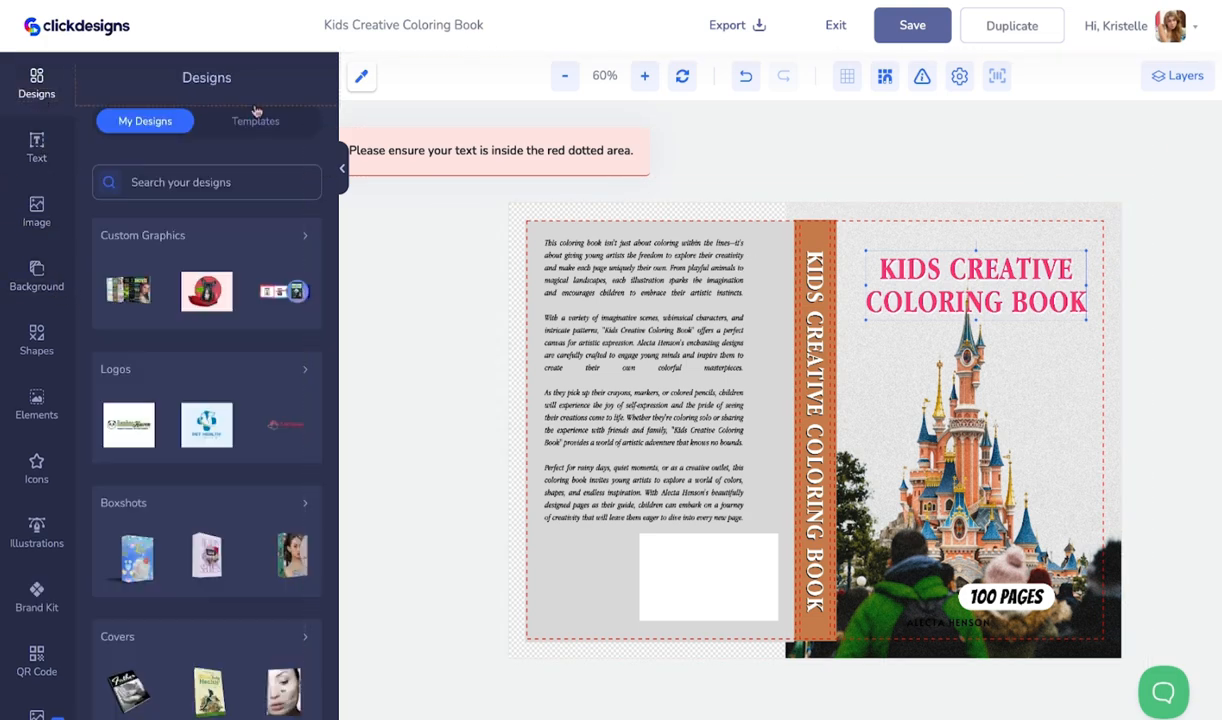
{"action": "mouse_move", "coordinate": [1088, 318]}
{"action": "left_mouse_down"}
{"action": "mouse_move", "coordinate": [1099, 319]}
{"action": "mouse_move", "coordinate": [1075, 308]}
{"action": "mouse_move", "coordinate": [1105, 328]}
{"action": "left_mouse_up"}
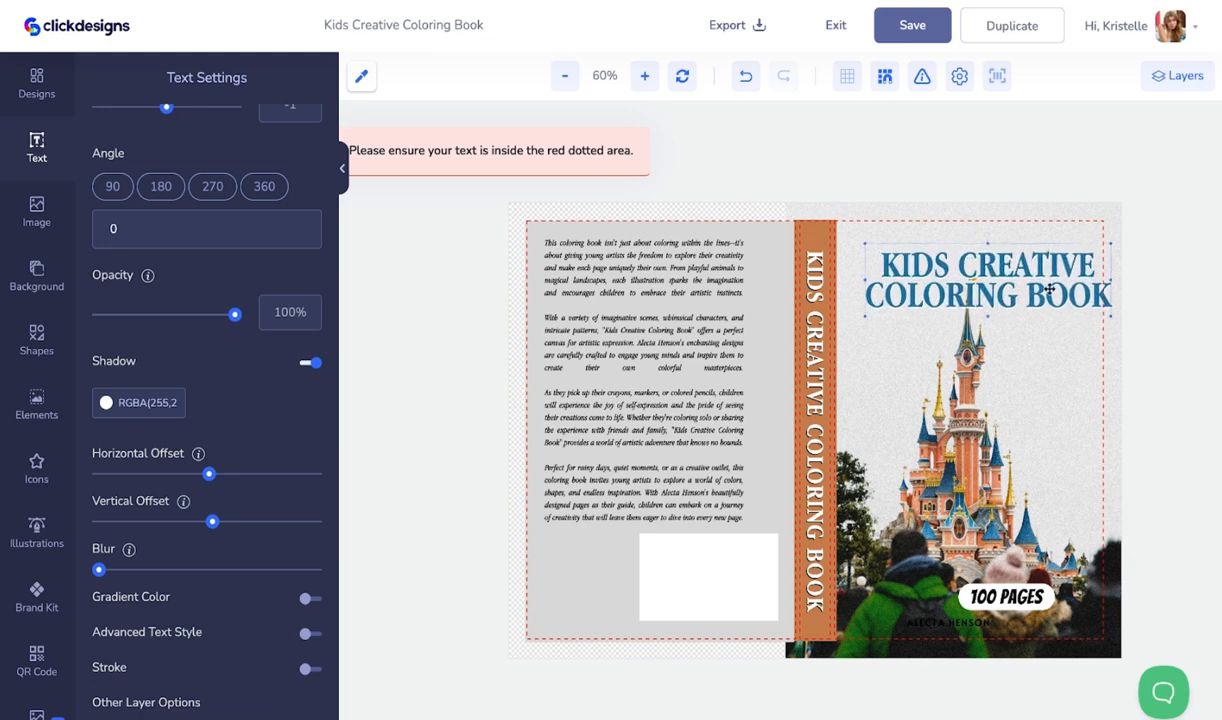
{"action": "left_click_drag", "start_coordinate": [1049, 289], "coordinate": [1033, 277]}
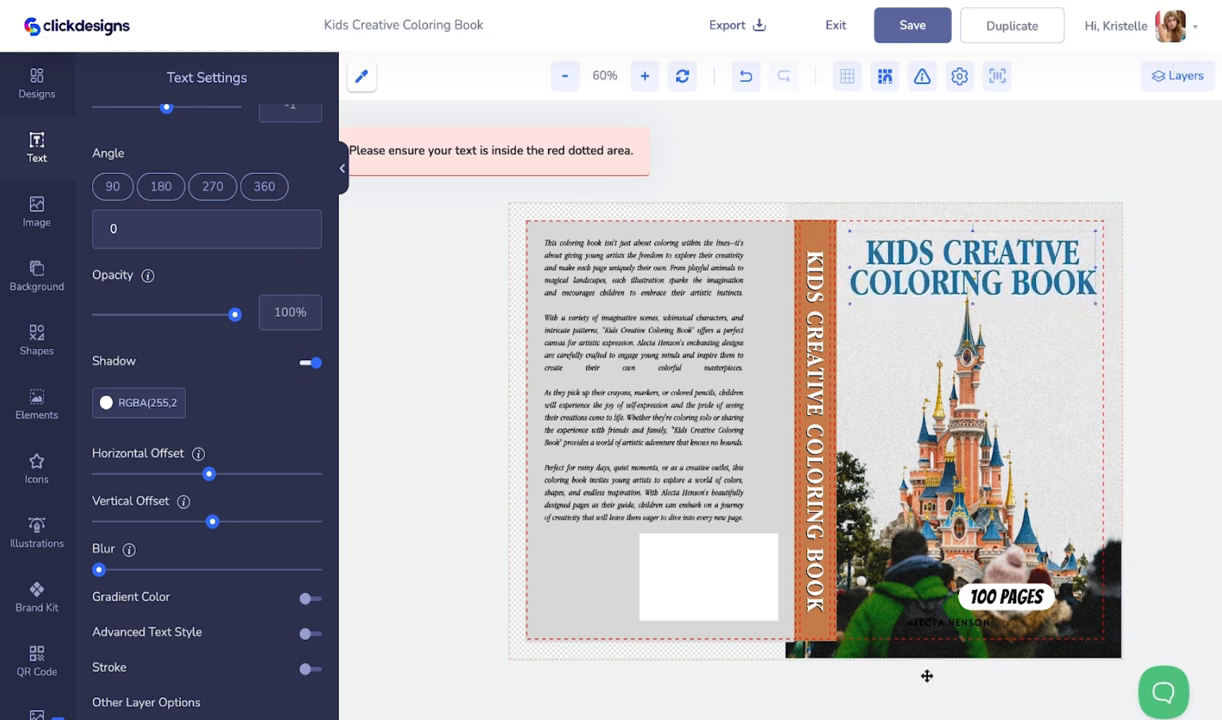
- Set the text color of the author name on the front cover to white, #FFFFFF
{"action": "left_click", "coordinate": [888, 622]}
{"action": "scroll", "coordinate": [93, 470], "scroll_direction": "up", "scroll_amount": 5}
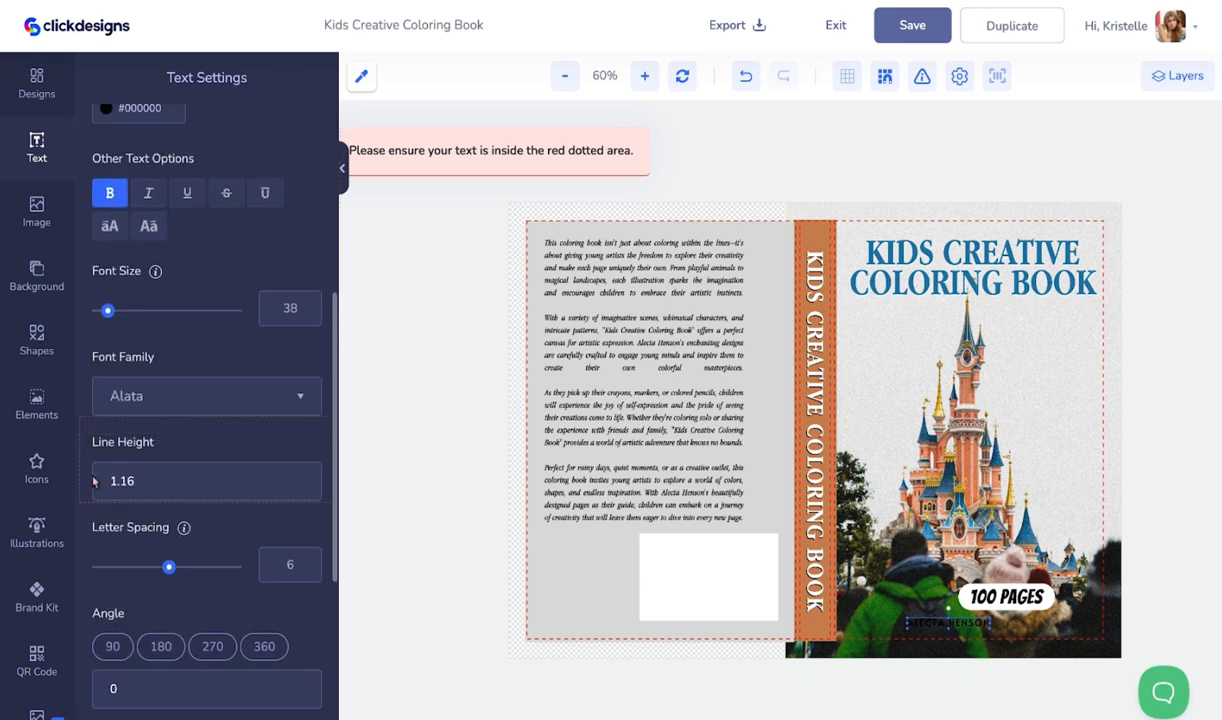
{"action": "scroll", "coordinate": [95, 482], "scroll_direction": "up", "scroll_amount": 5}
{"action": "left_click", "coordinate": [160, 437]}
{"action": "left_click_drag", "start_coordinate": [140, 468], "coordinate": [79, 450]}
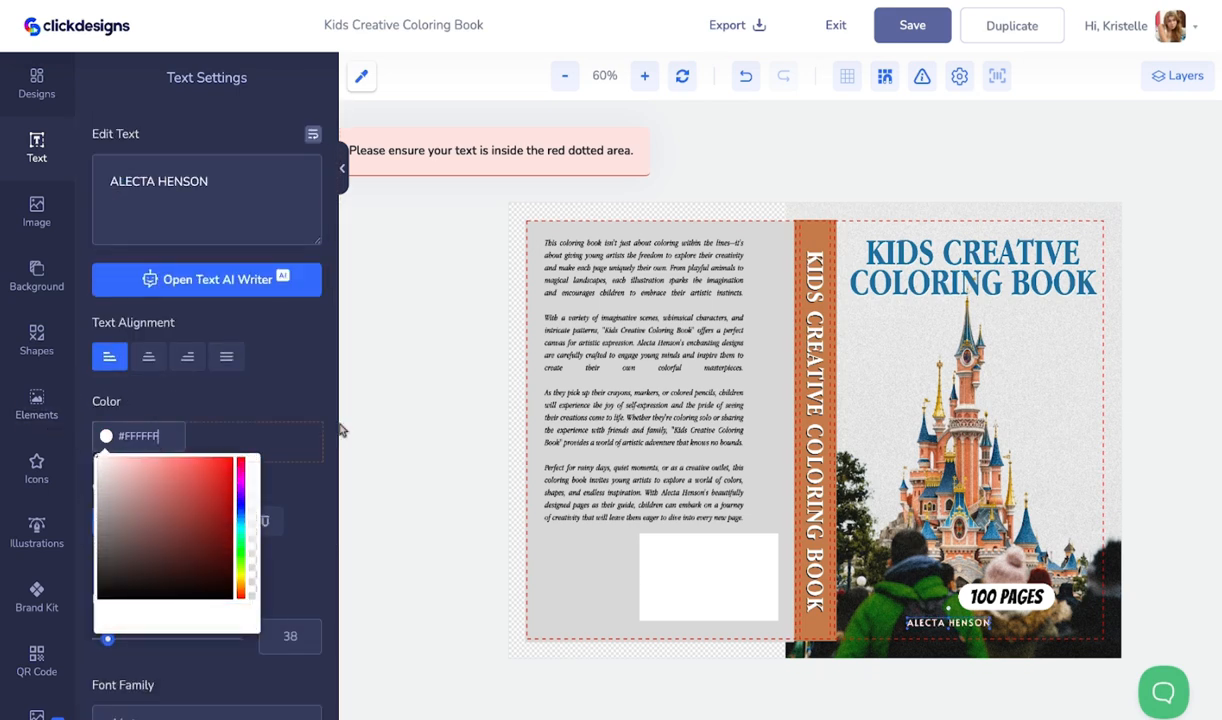
{"action": "left_click", "coordinate": [267, 407]}
- Apply the Apple Garamond Italic font to the author name and center it at the bottom of the front cover
{"action": "left_click", "coordinate": [36, 709]}
{"action": "left_click", "coordinate": [29, 606]}
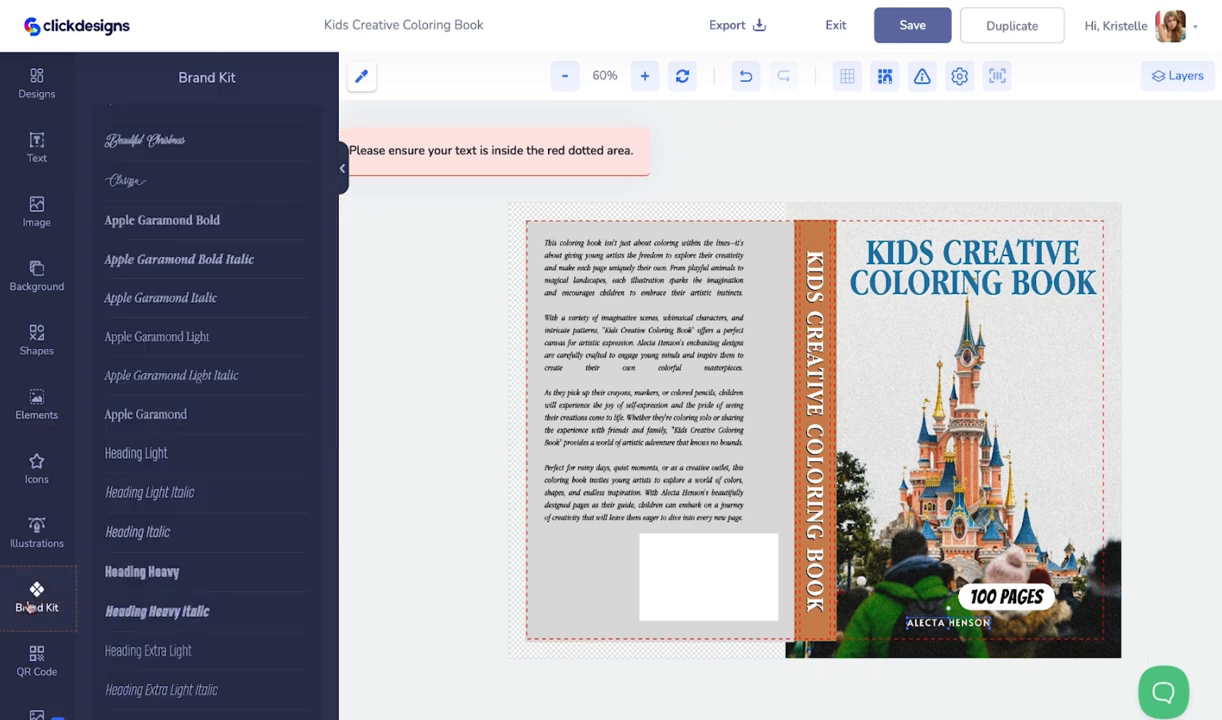
{"action": "left_click", "coordinate": [152, 299]}
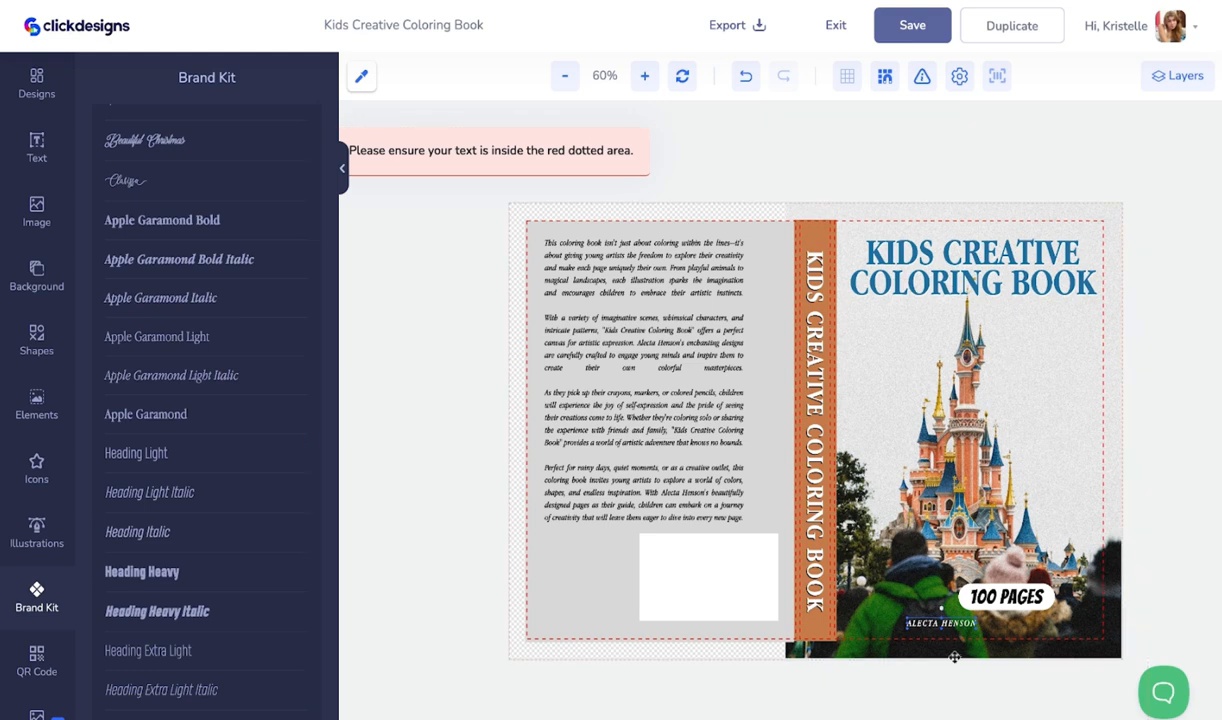
{"action": "left_click_drag", "start_coordinate": [951, 625], "coordinate": [977, 622]}
- Set the "100 PAGES" text to Apple Garamond Bold and move the badge toward the front cover's right edge
{"action": "left_click", "coordinate": [975, 598]}
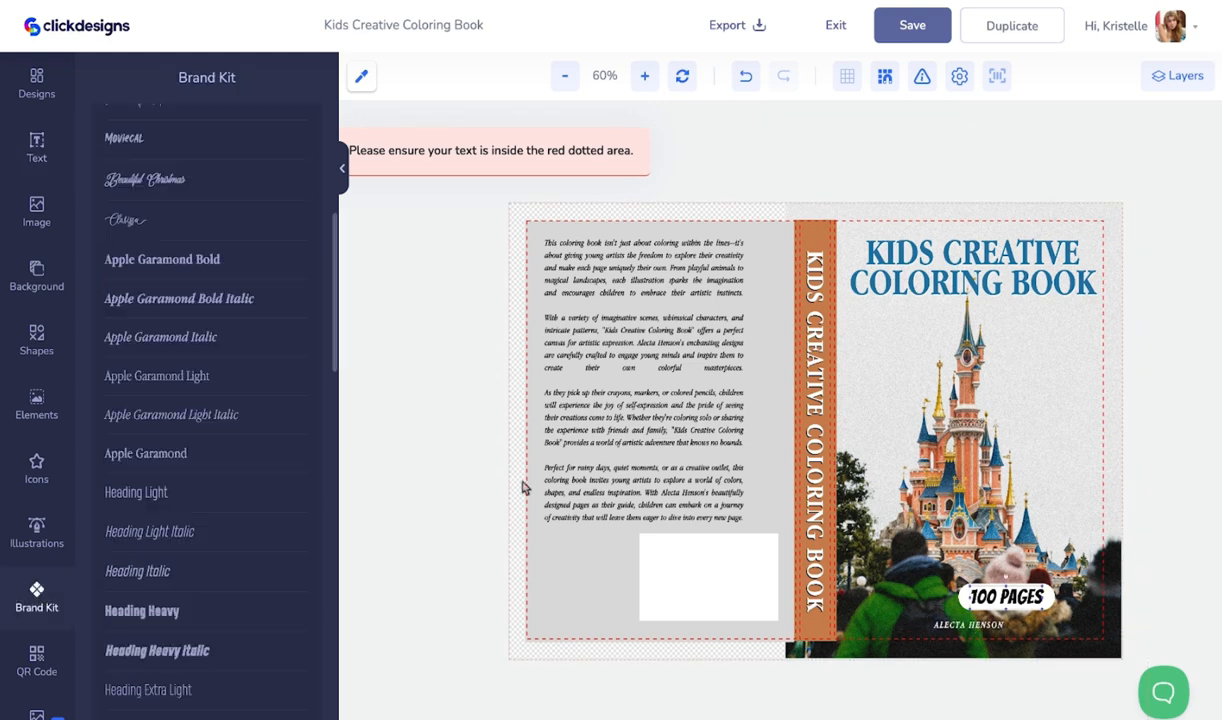
{"action": "left_click", "coordinate": [172, 259]}
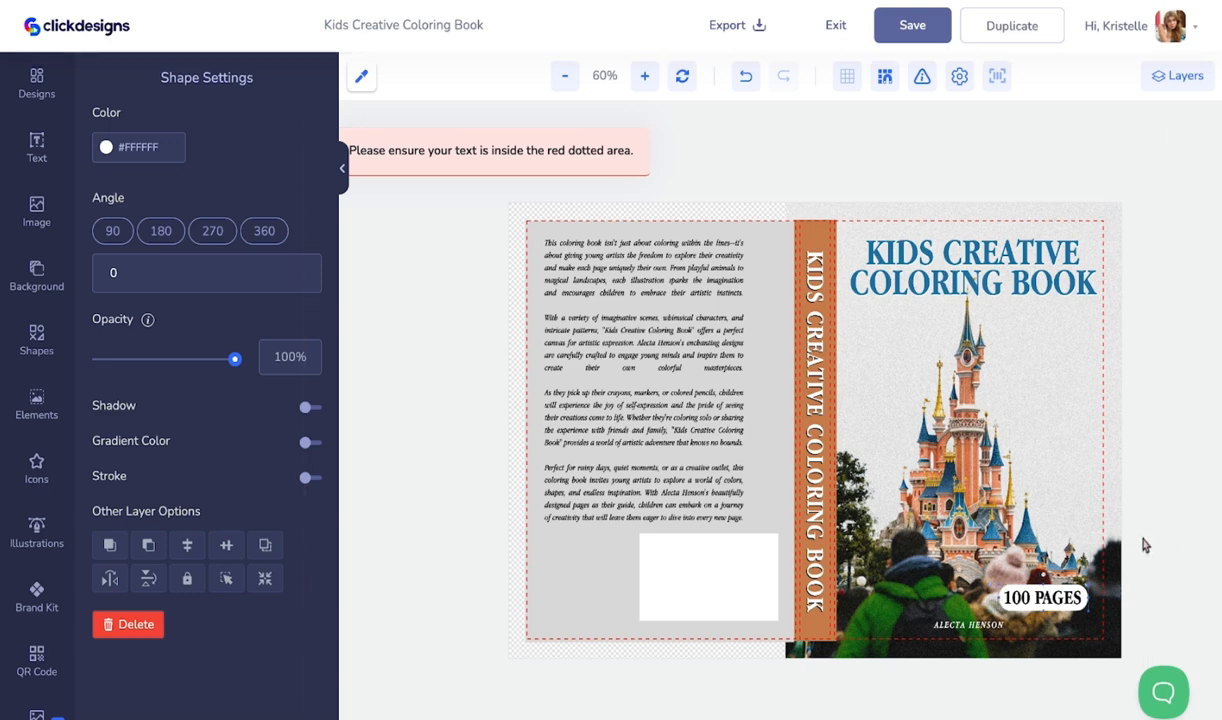
{"action": "left_click", "coordinate": [1054, 592]}
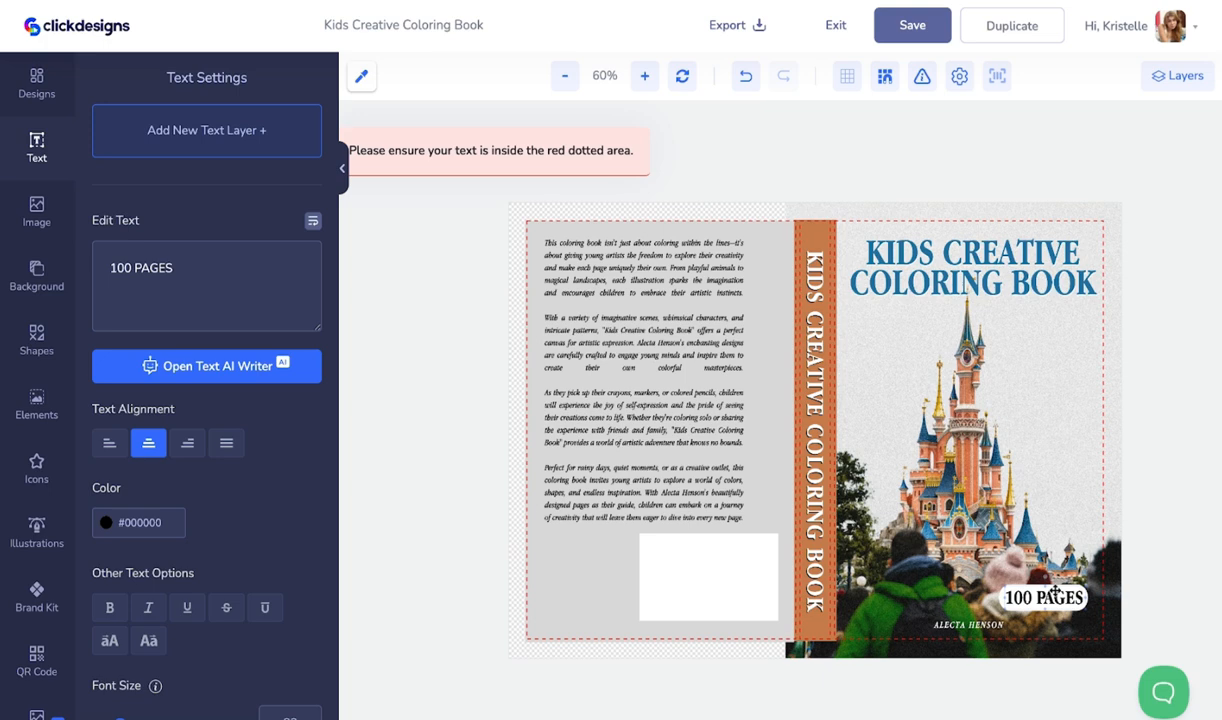
- Nudge the front cover title slightly down and to the left, and save the design
{"action": "left_click", "coordinate": [1004, 272]}
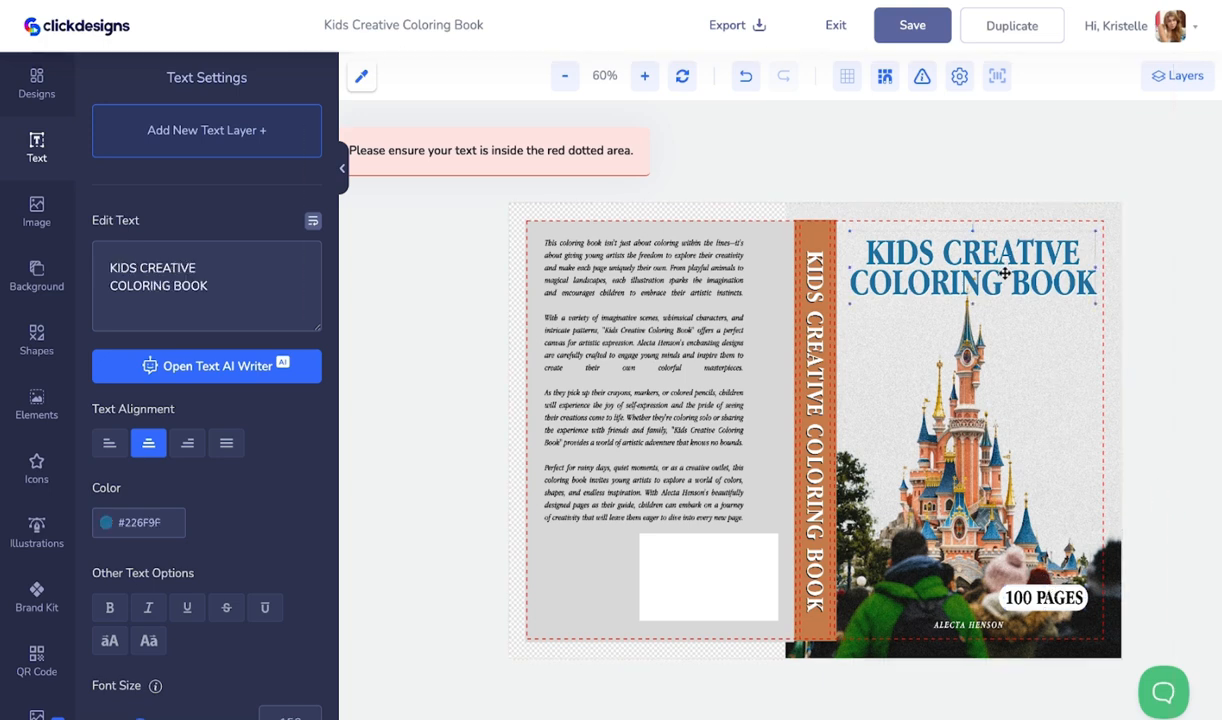
{"action": "left_click_drag", "start_coordinate": [1005, 273], "coordinate": [1002, 275]}
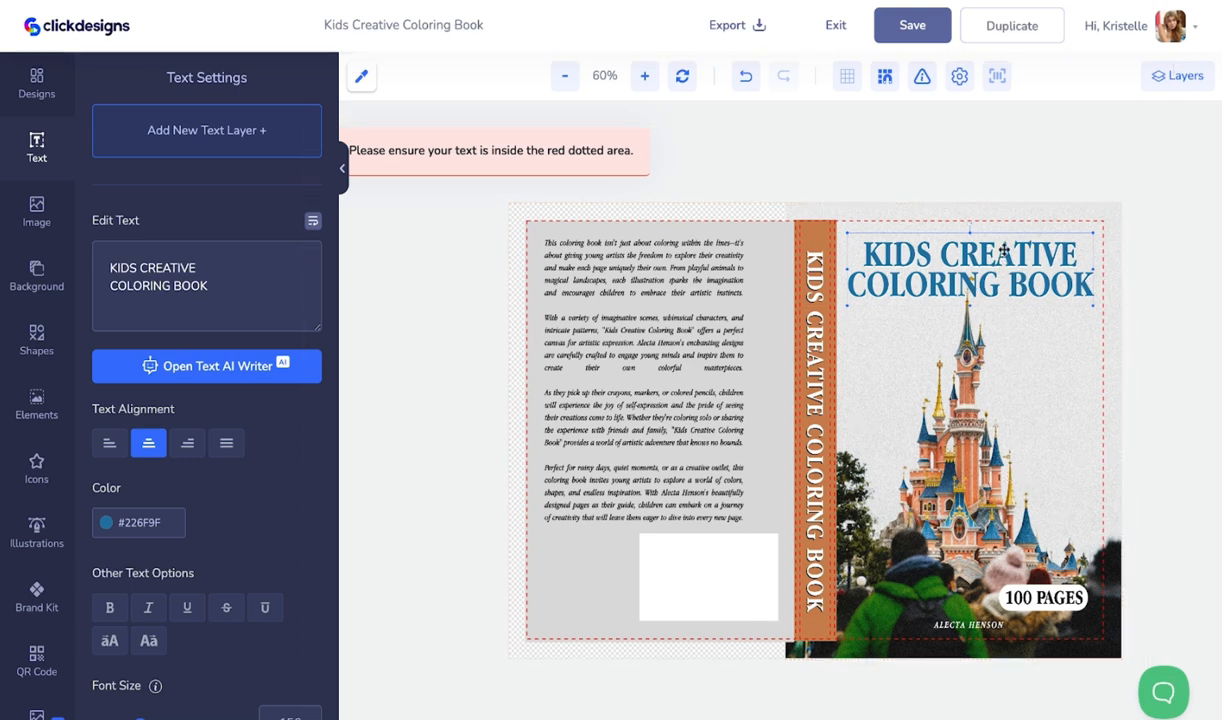
{"action": "left_click", "coordinate": [903, 27]}
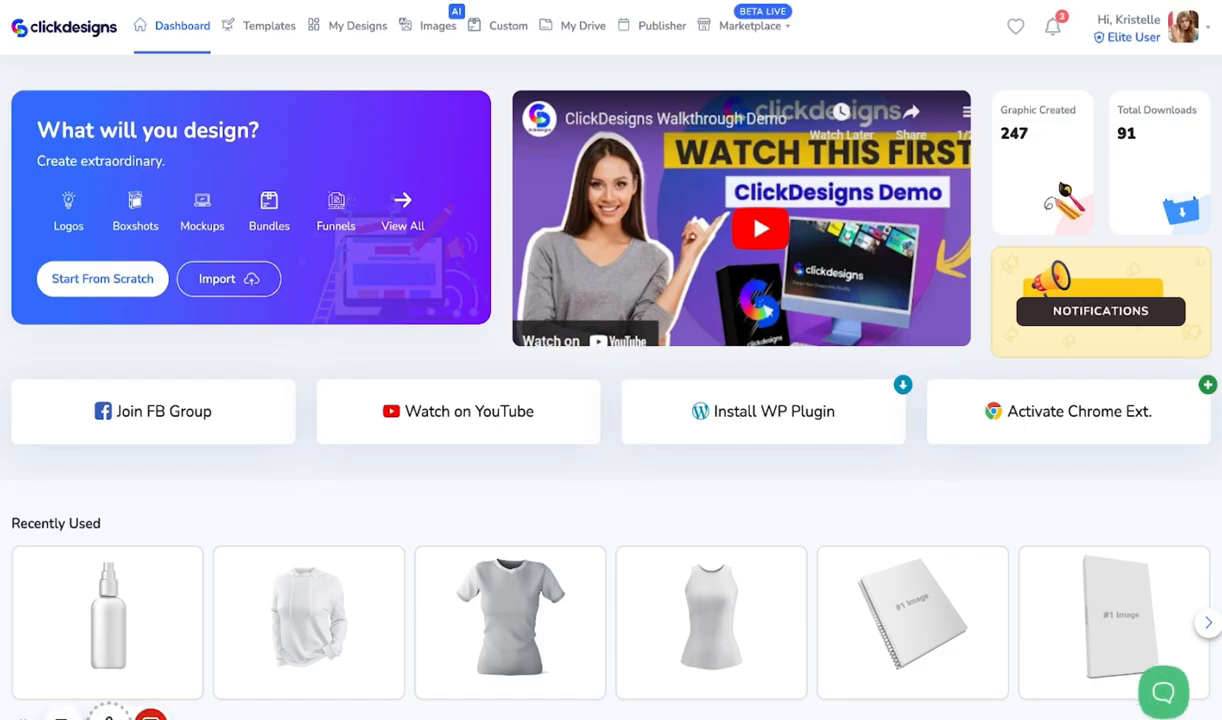
- Find the castle version of the Kids Creative Coloring Book cover among the saved designs, preview it, close the preview and reopen it
{"action": "left_click", "coordinate": [340, 26]}
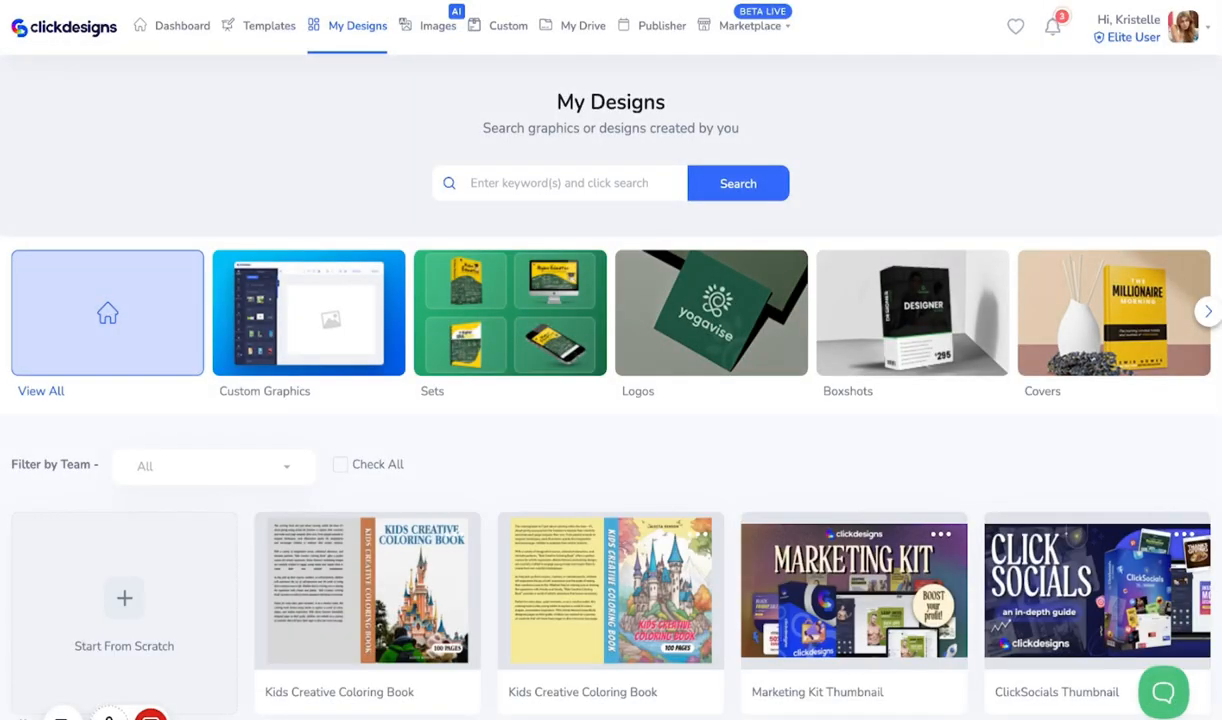
{"action": "scroll", "coordinate": [573, 322], "scroll_direction": "down", "scroll_amount": 2}
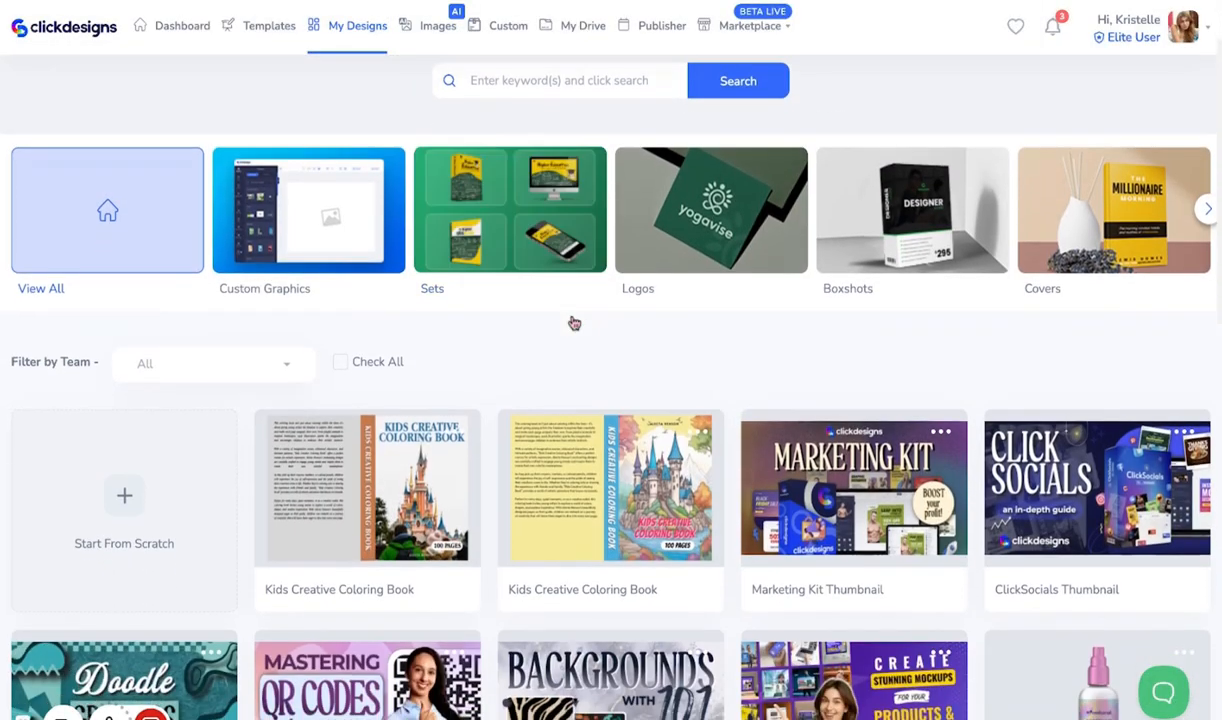
{"action": "mouse_move", "coordinate": [377, 502]}
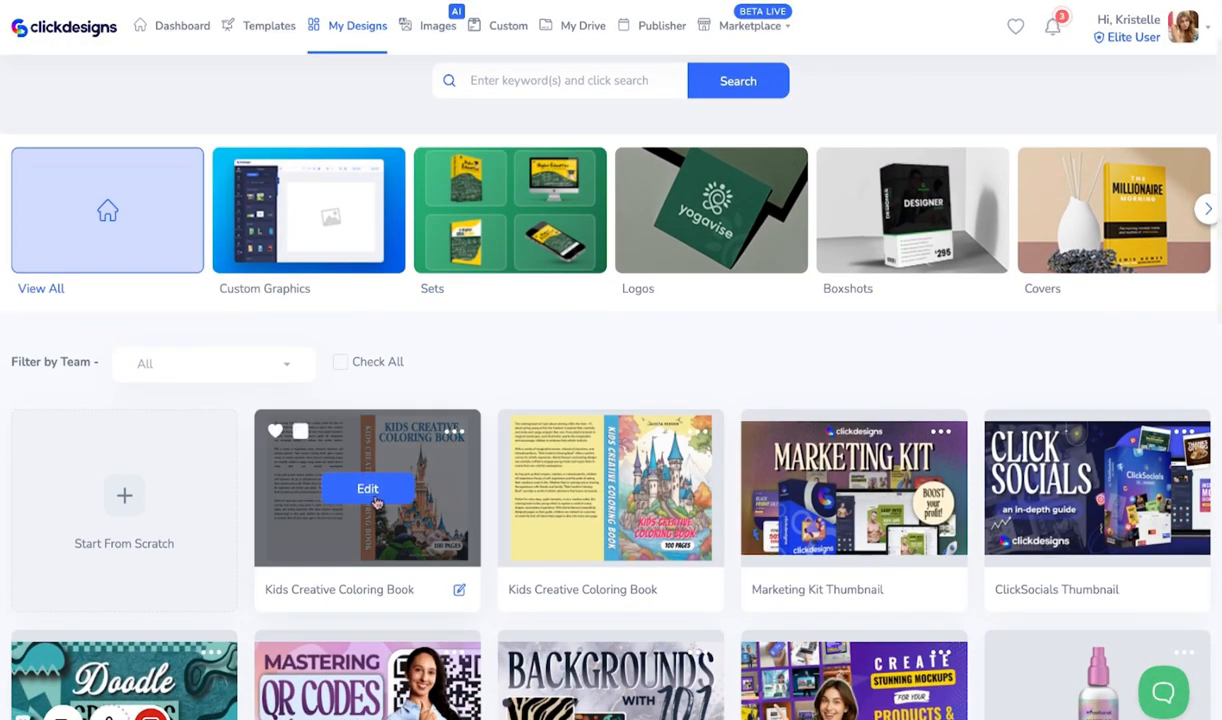
{"action": "left_click", "coordinate": [454, 433]}
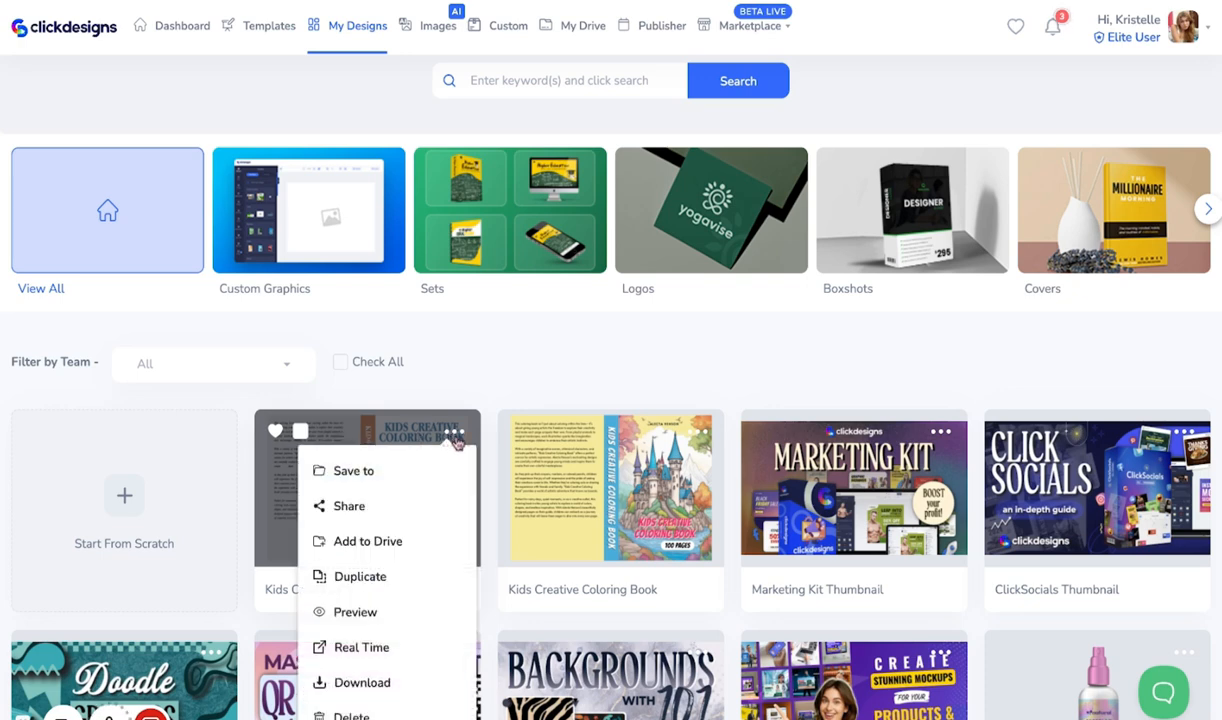
{"action": "left_click", "coordinate": [335, 611]}
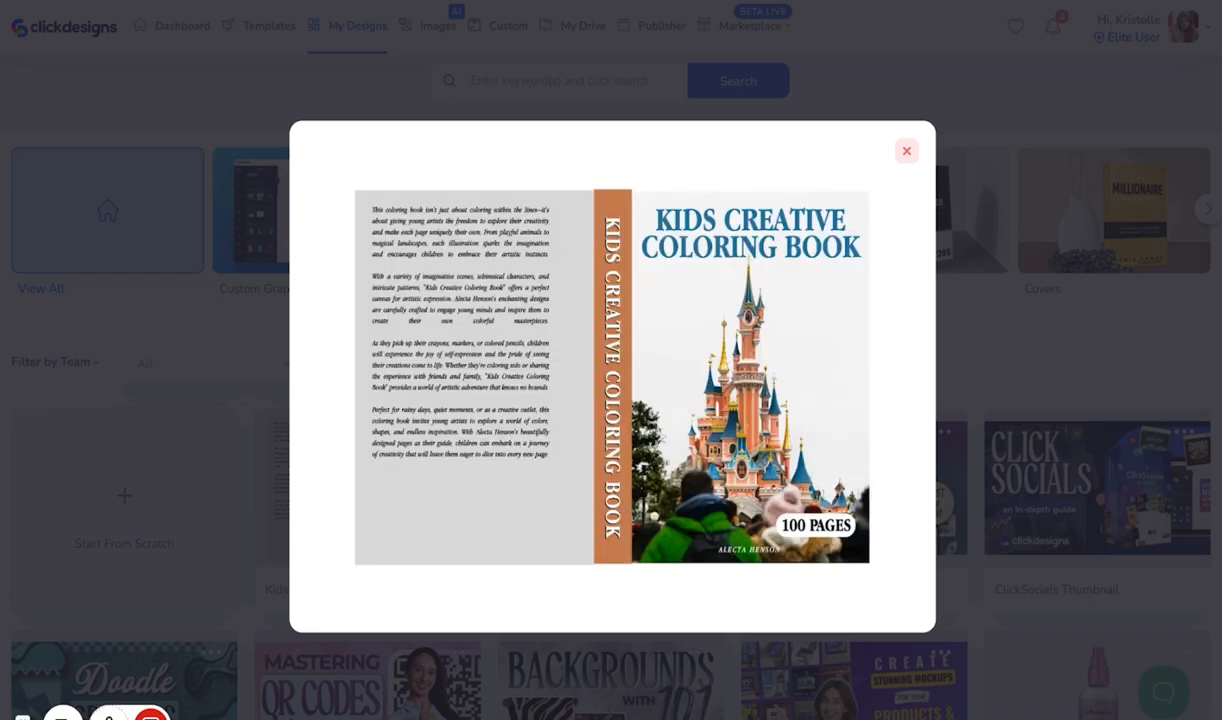
{"action": "left_click", "coordinate": [906, 150]}
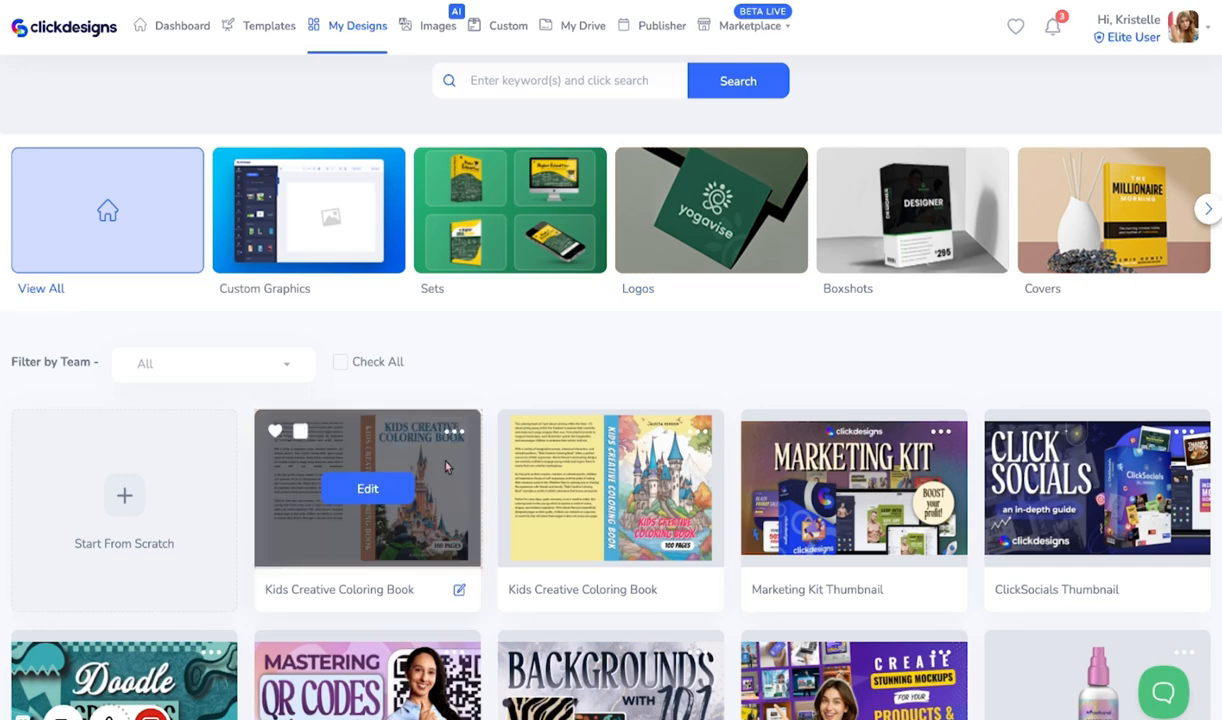
{"action": "left_click", "coordinate": [456, 433]}
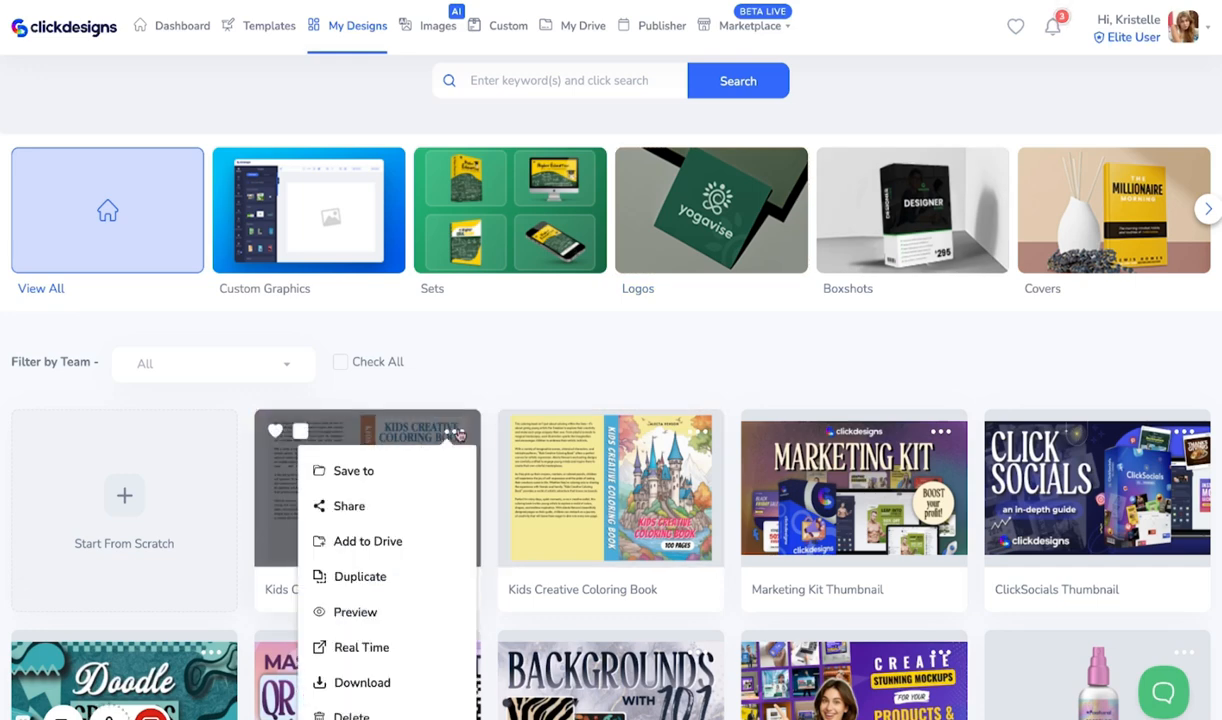
{"action": "left_click", "coordinate": [377, 611]}
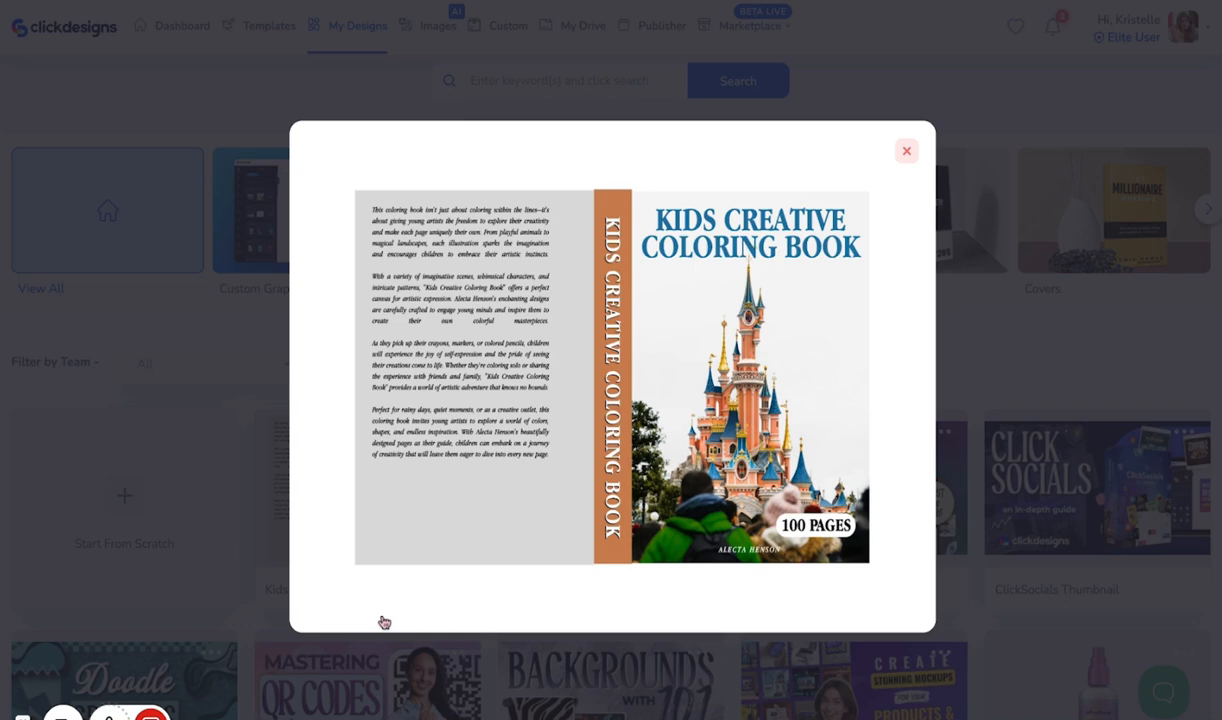